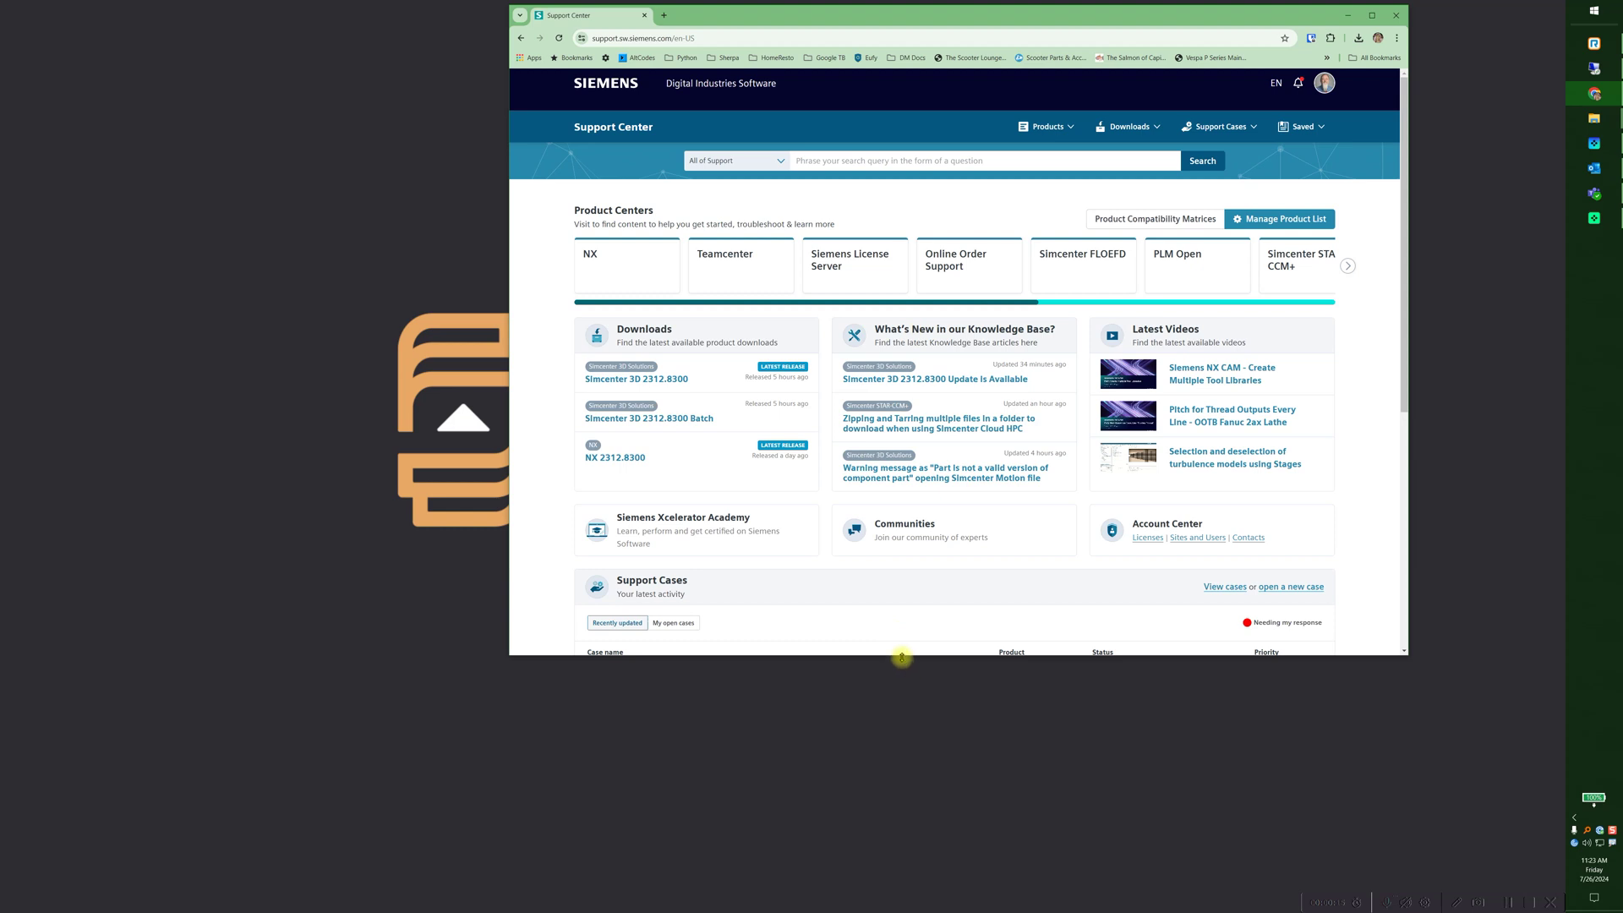
# Stretch the browser window downward so the recent support cases list appears below the product centres.
pyautogui.moveTo(901, 656); pyautogui.dragTo(880, 861)
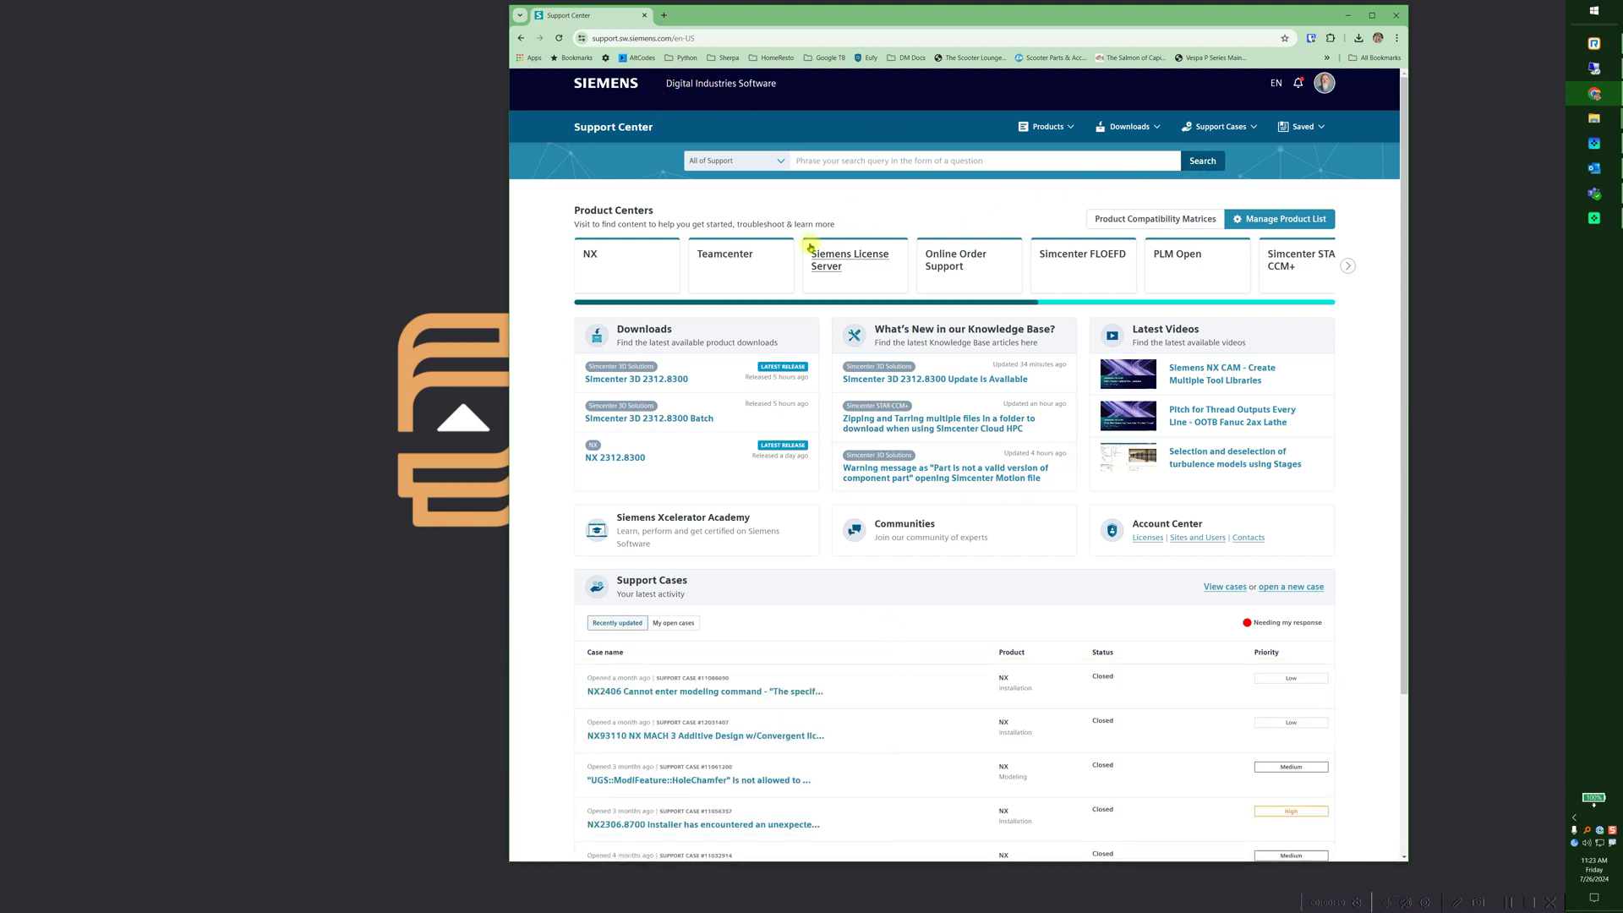
# Go to NX Downloads, keep NX 2406 Series as the version, and open NX 2406 Add Ons.
pyautogui.click(596, 252)
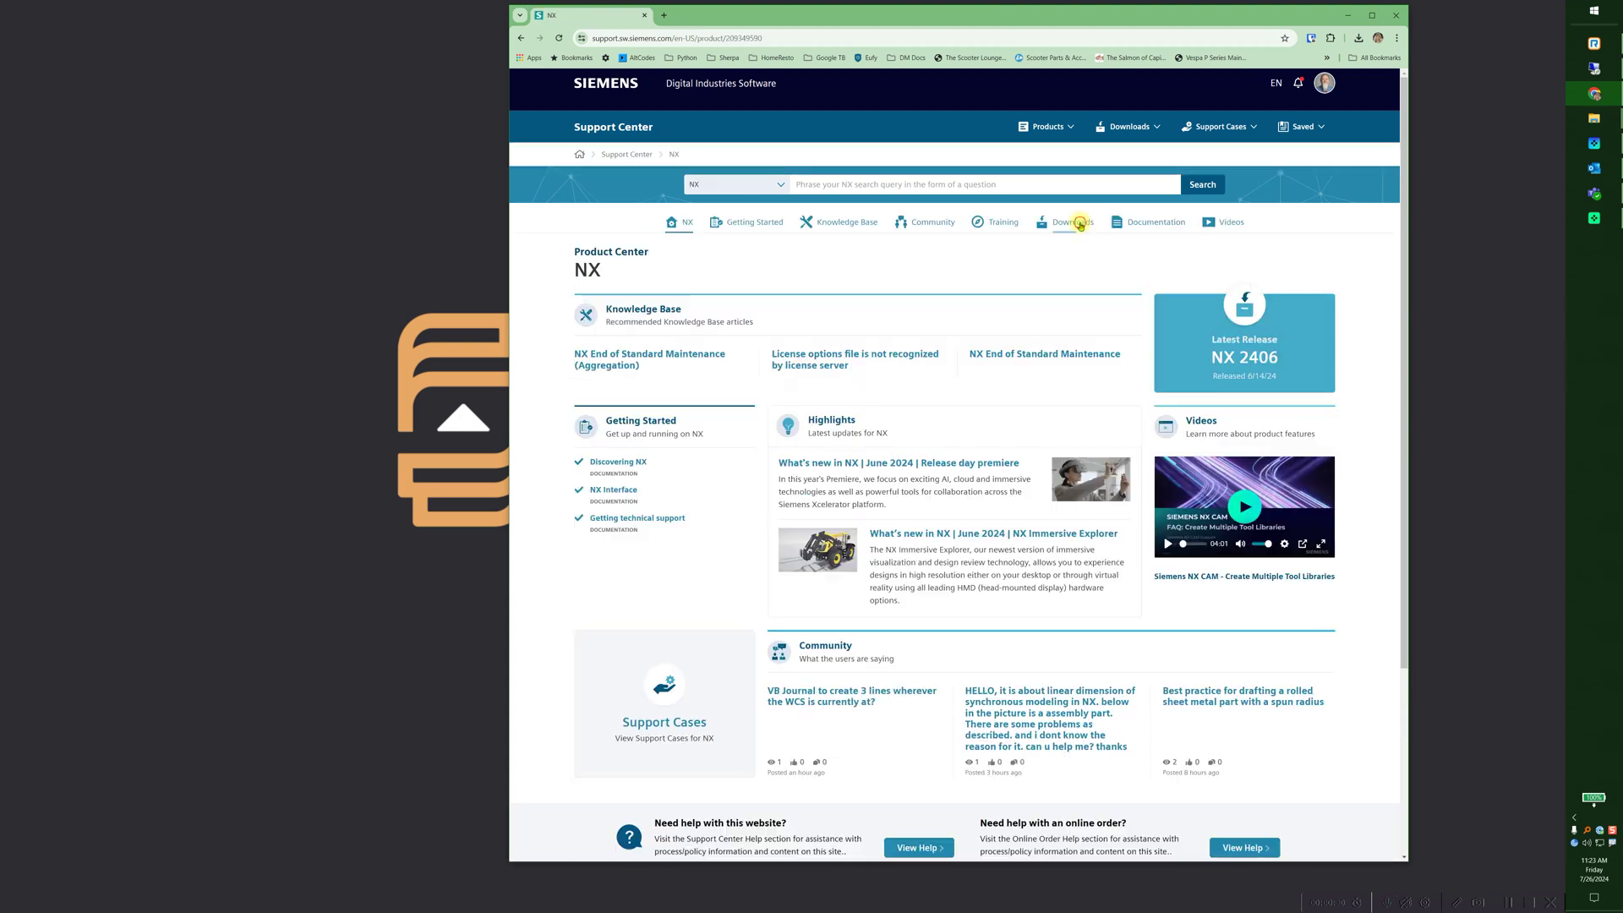
pyautogui.click(1080, 223)
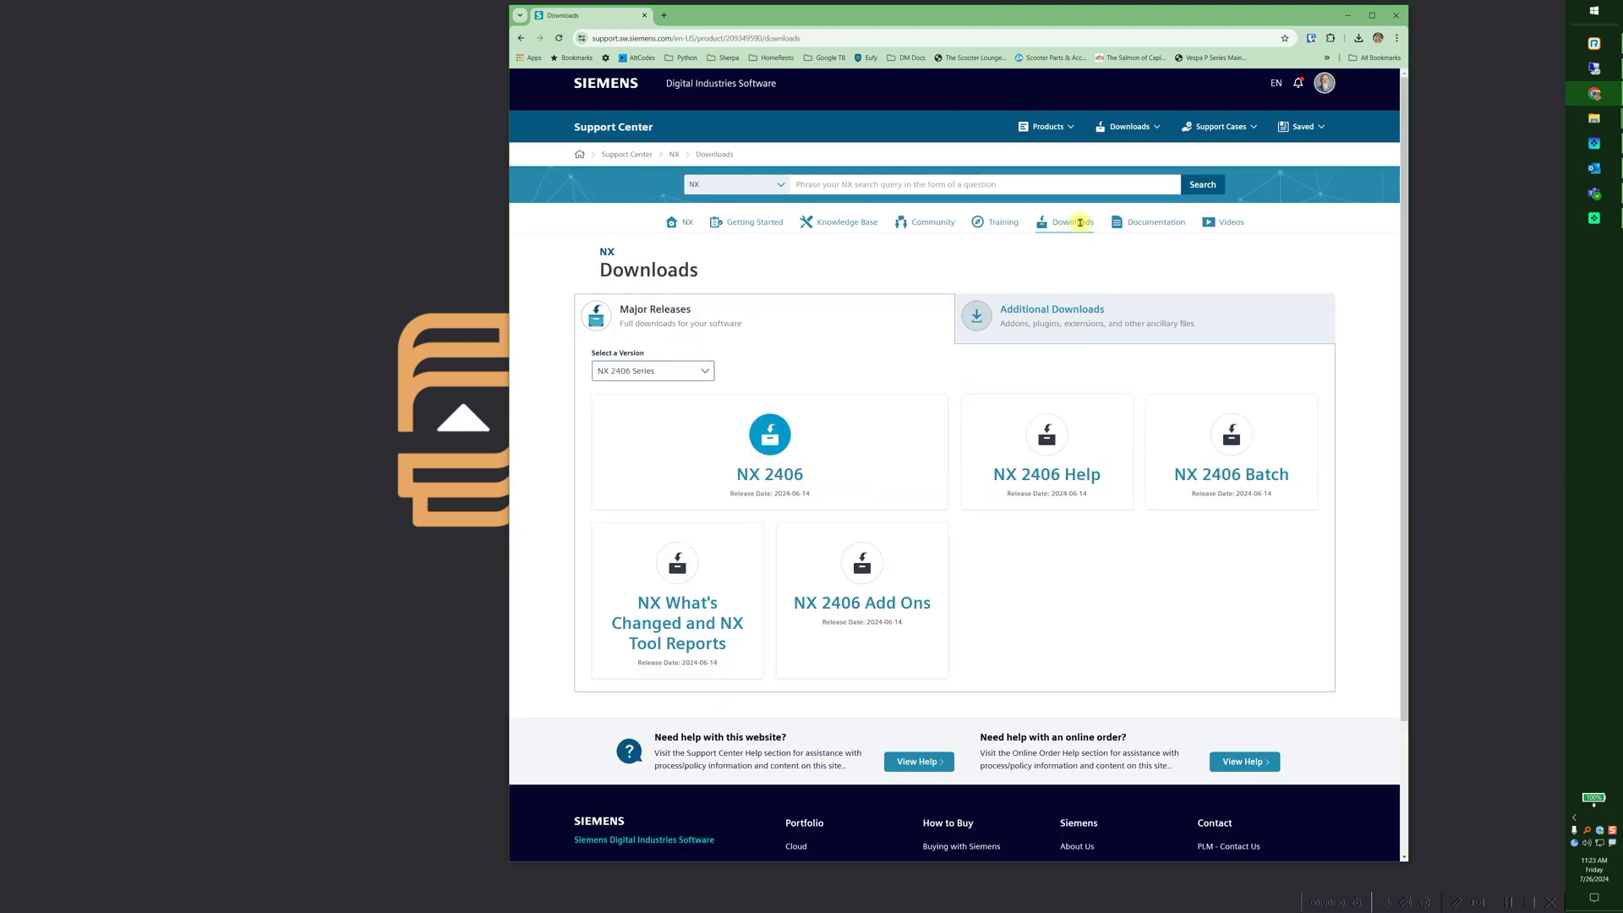
pyautogui.click(703, 370)
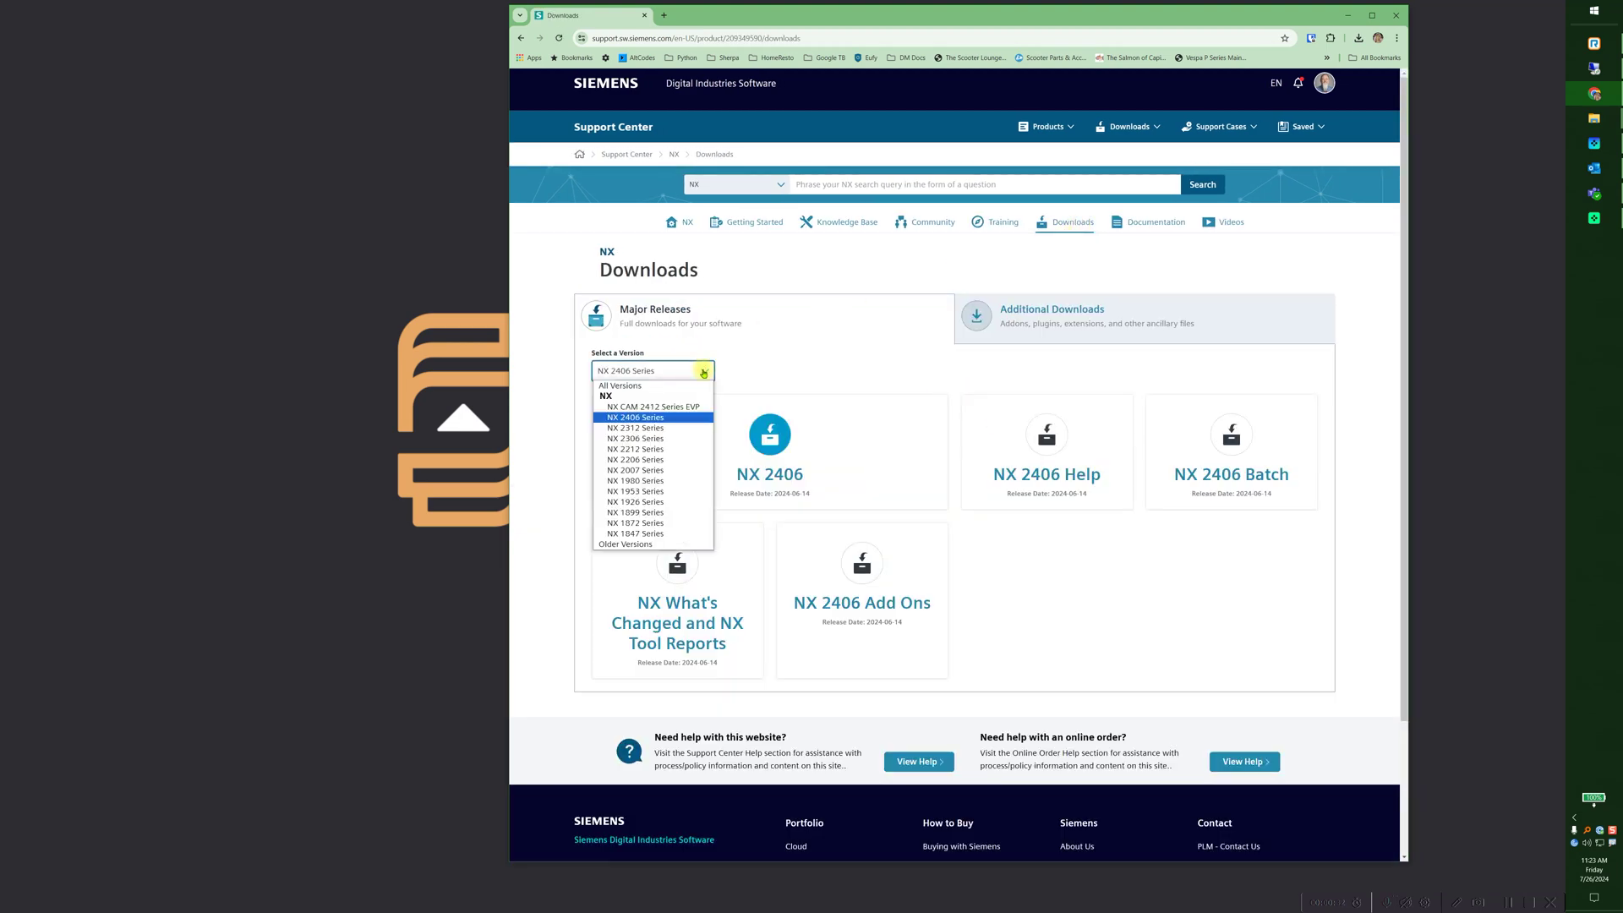
pyautogui.click(644, 418)
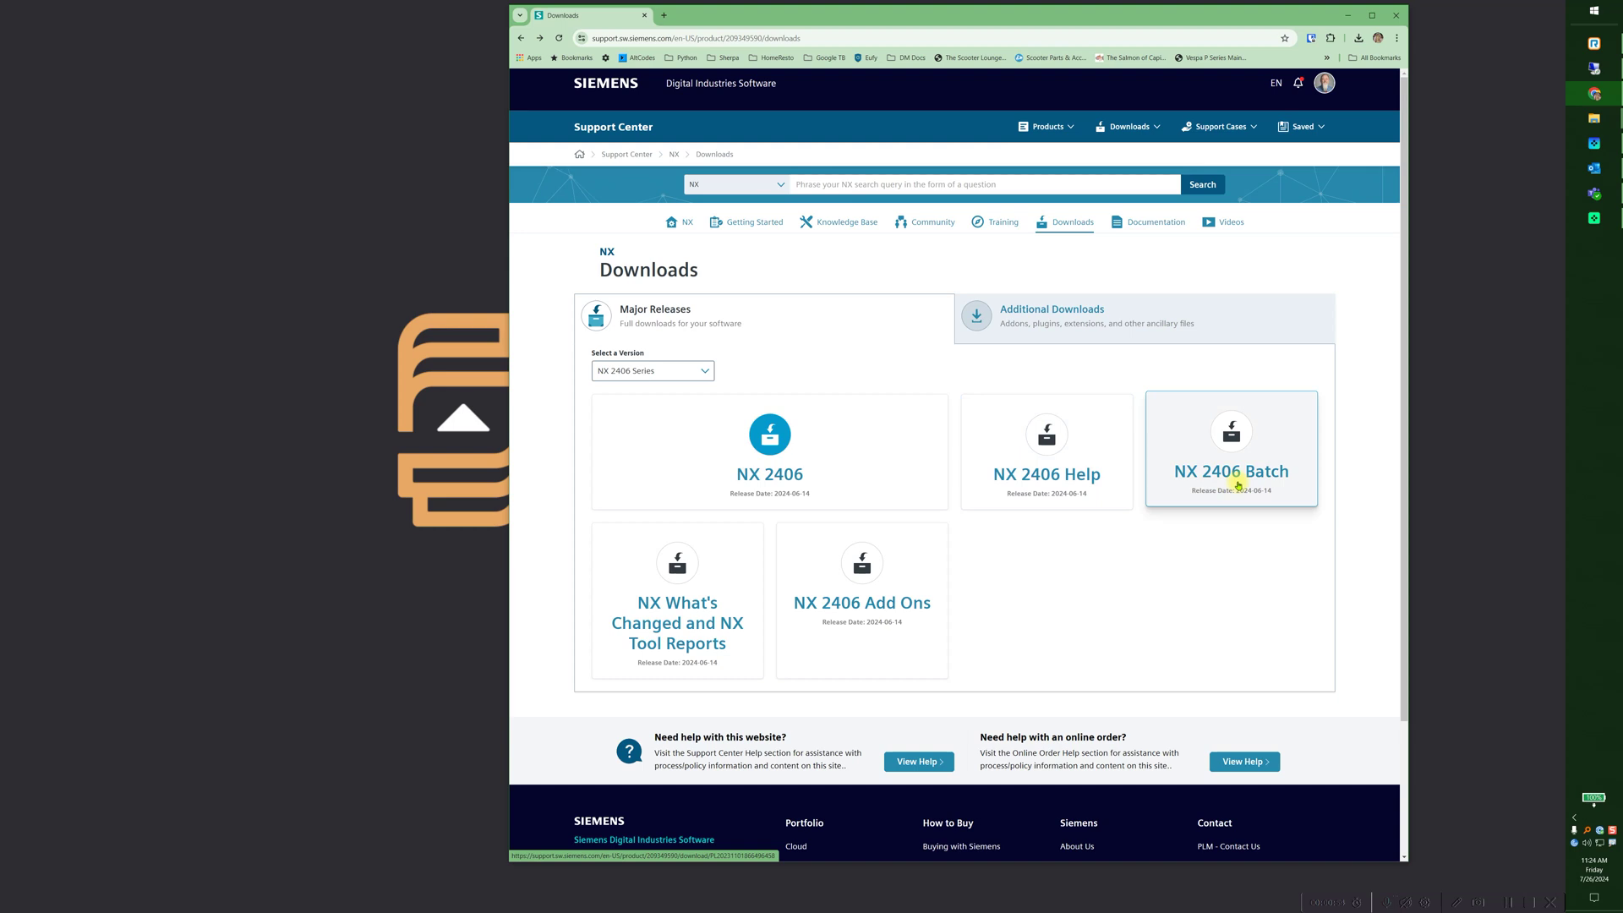
pyautogui.click(860, 606)
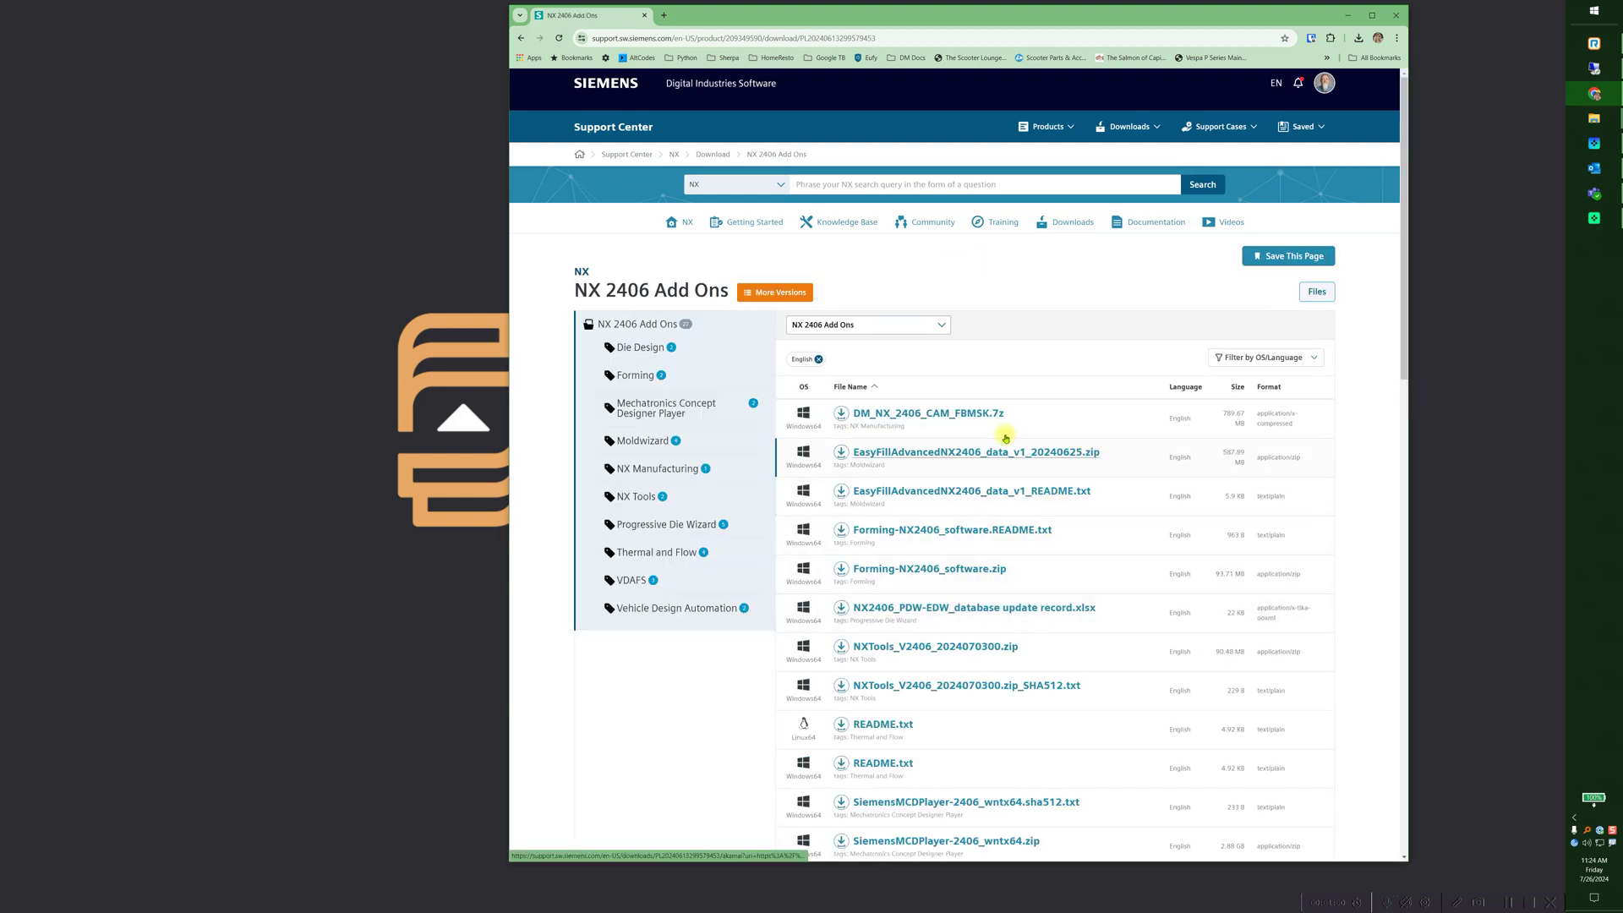
pyautogui.scroll(-1, 938, 469)
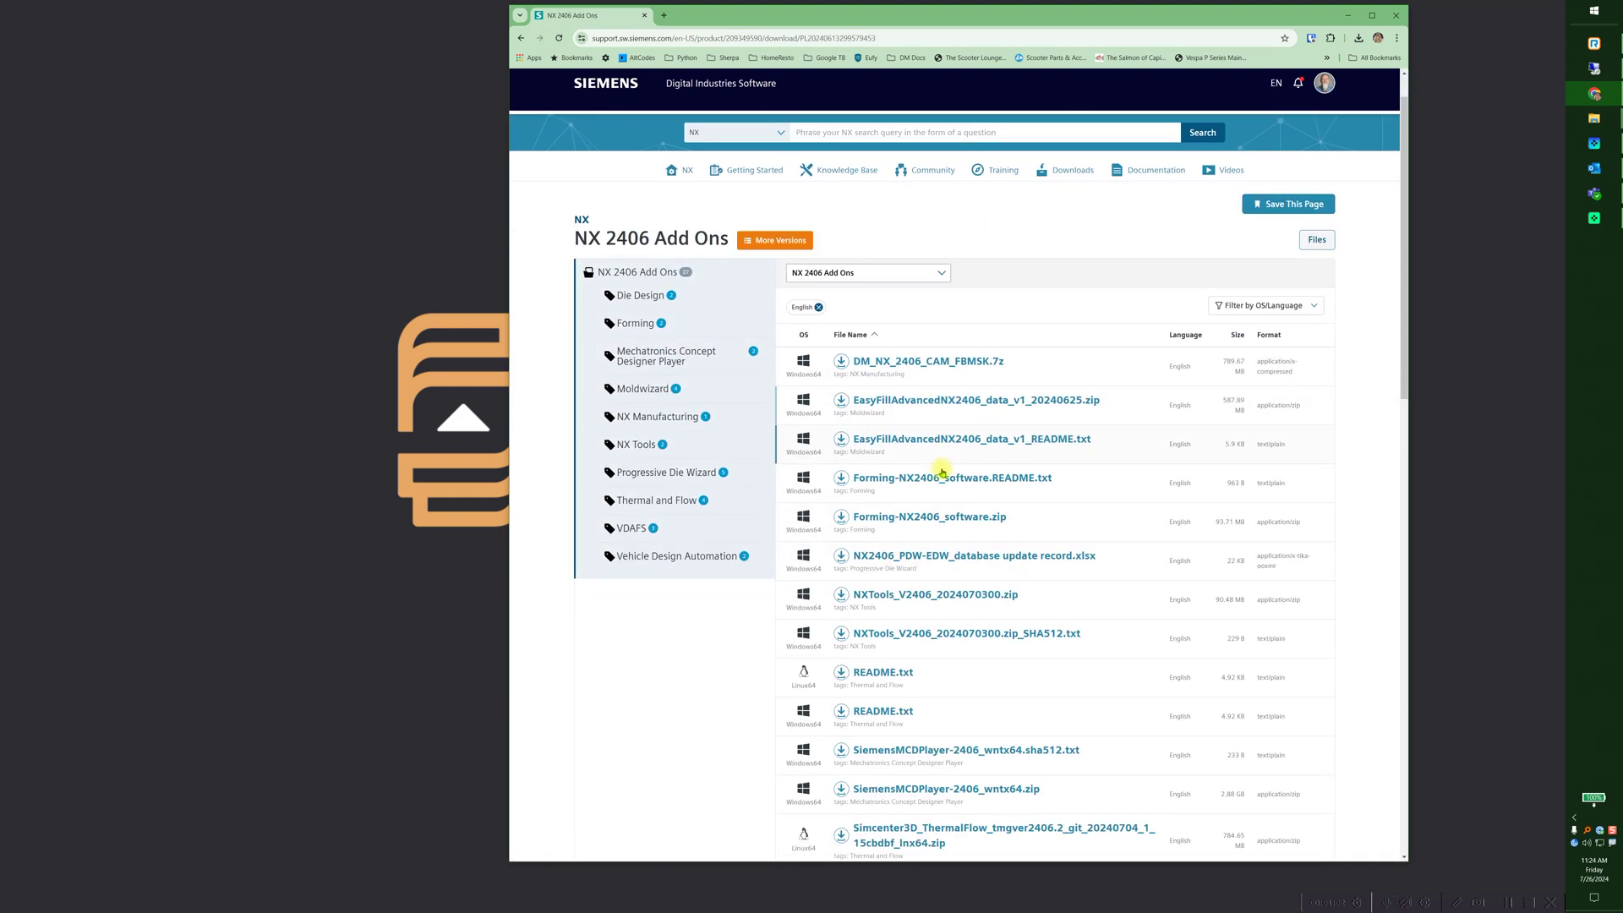
pyautogui.scroll(-1, 942, 472)
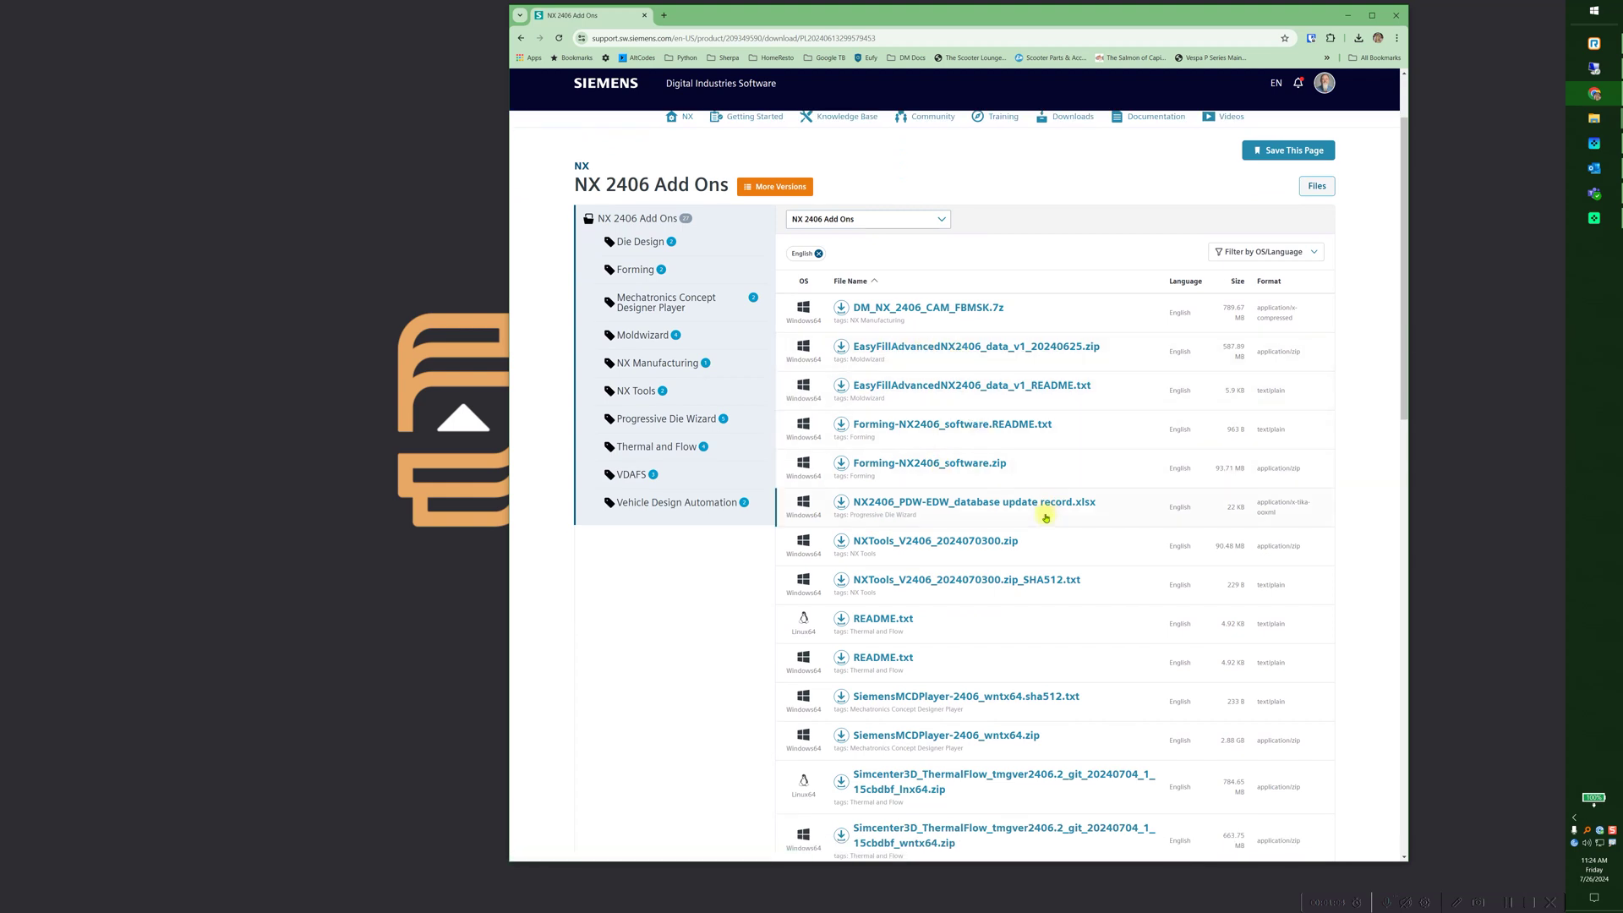
pyautogui.scroll(-2, 1046, 517)
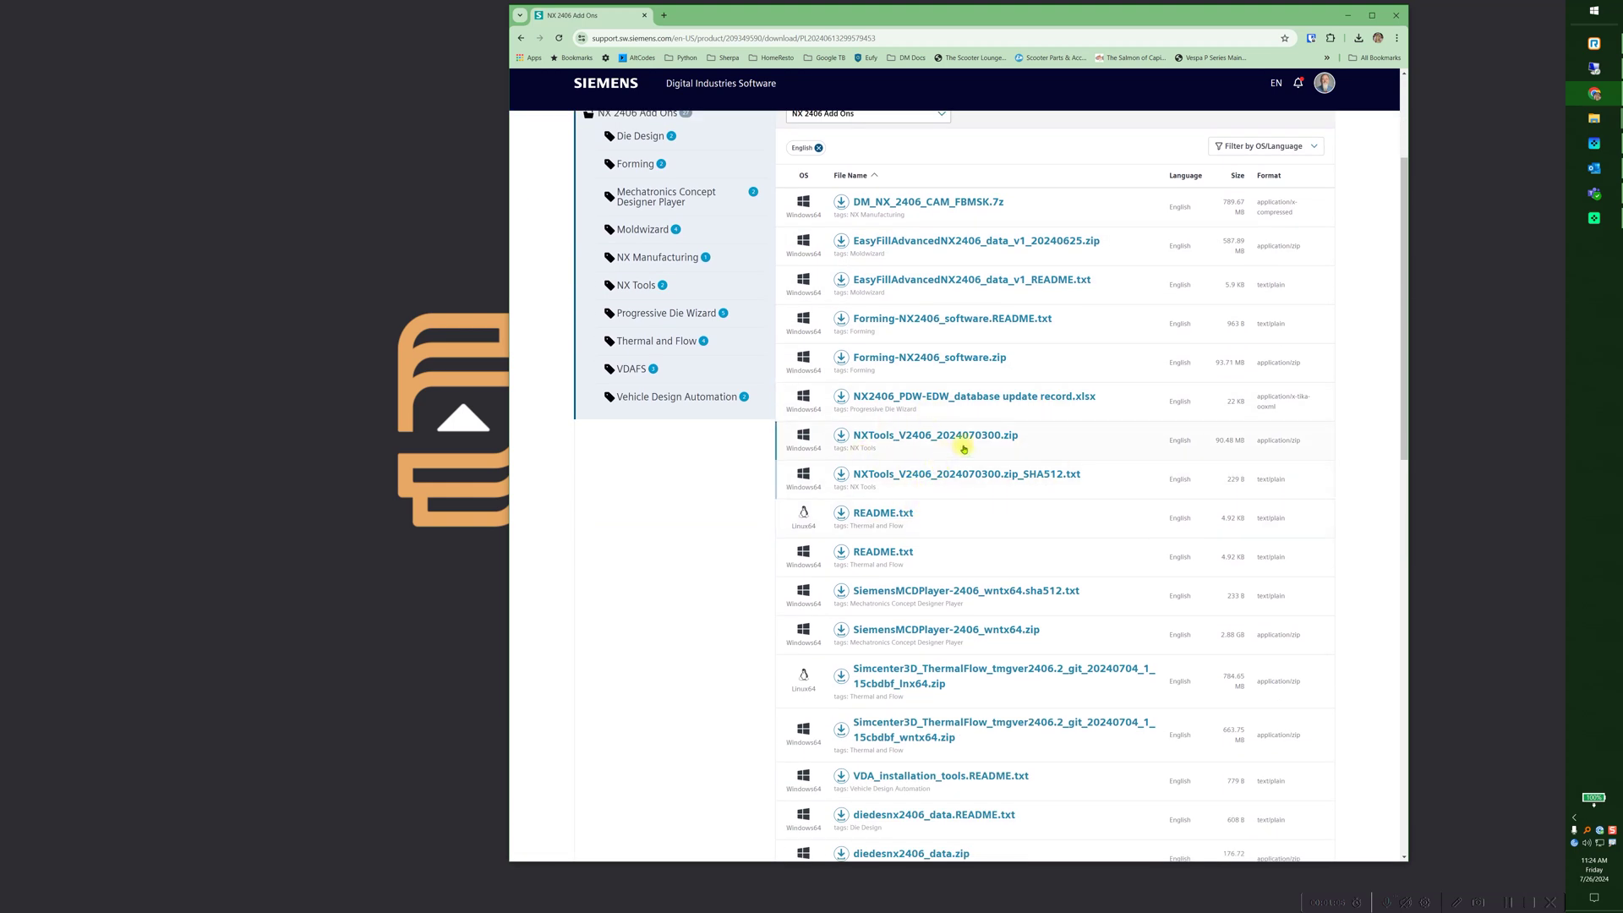
pyautogui.scroll(-4, 1000, 531)
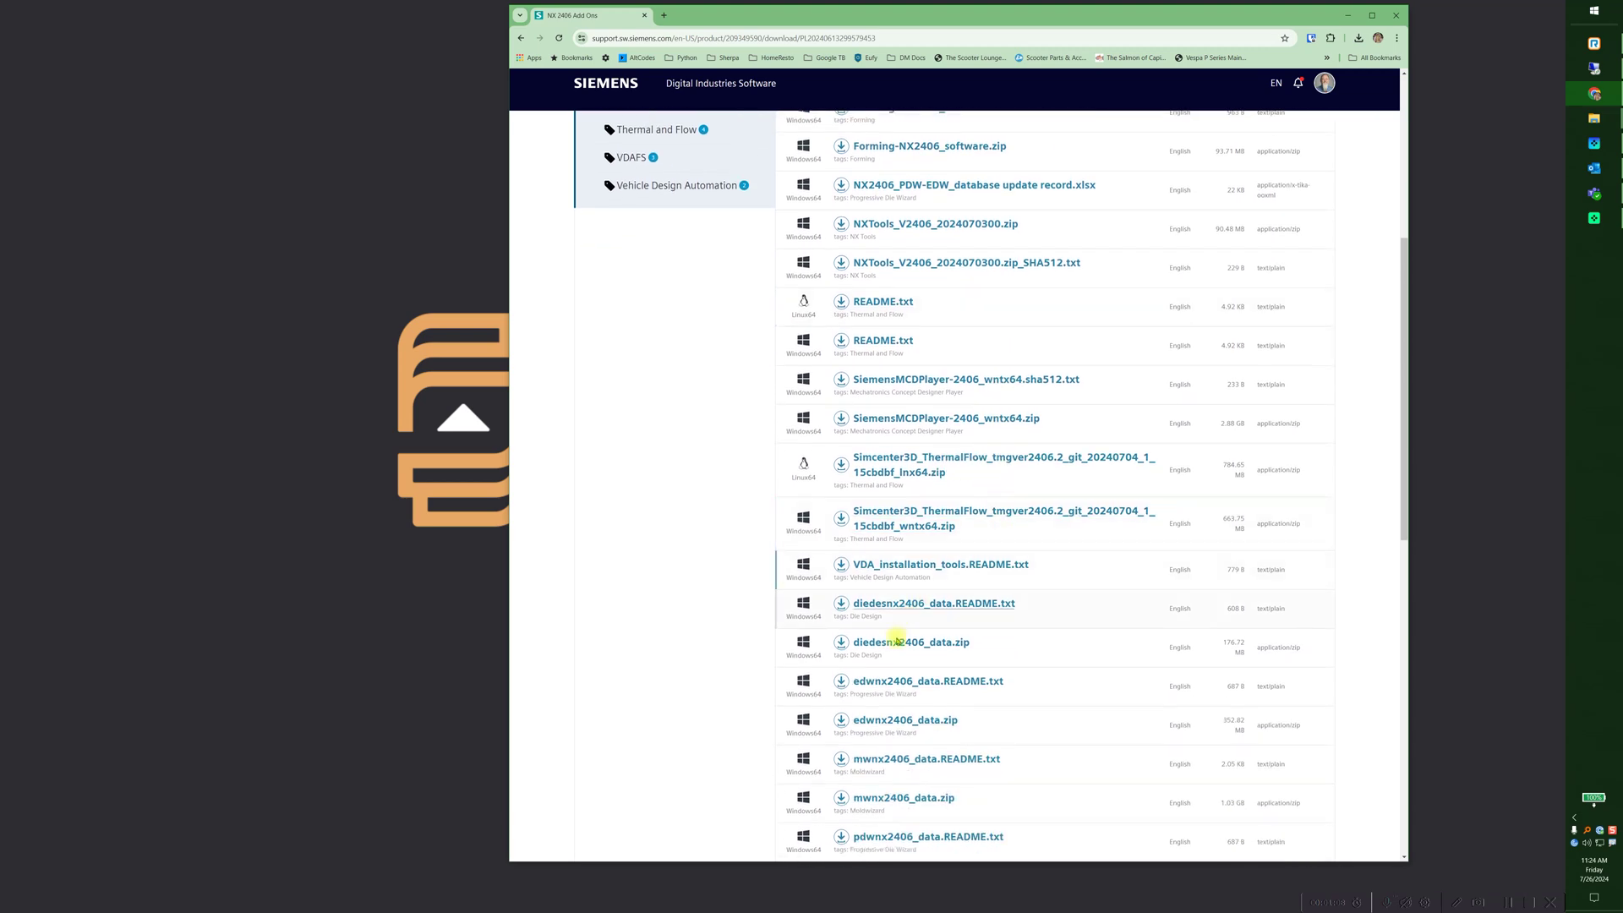
pyautogui.scroll(-3, 985, 615)
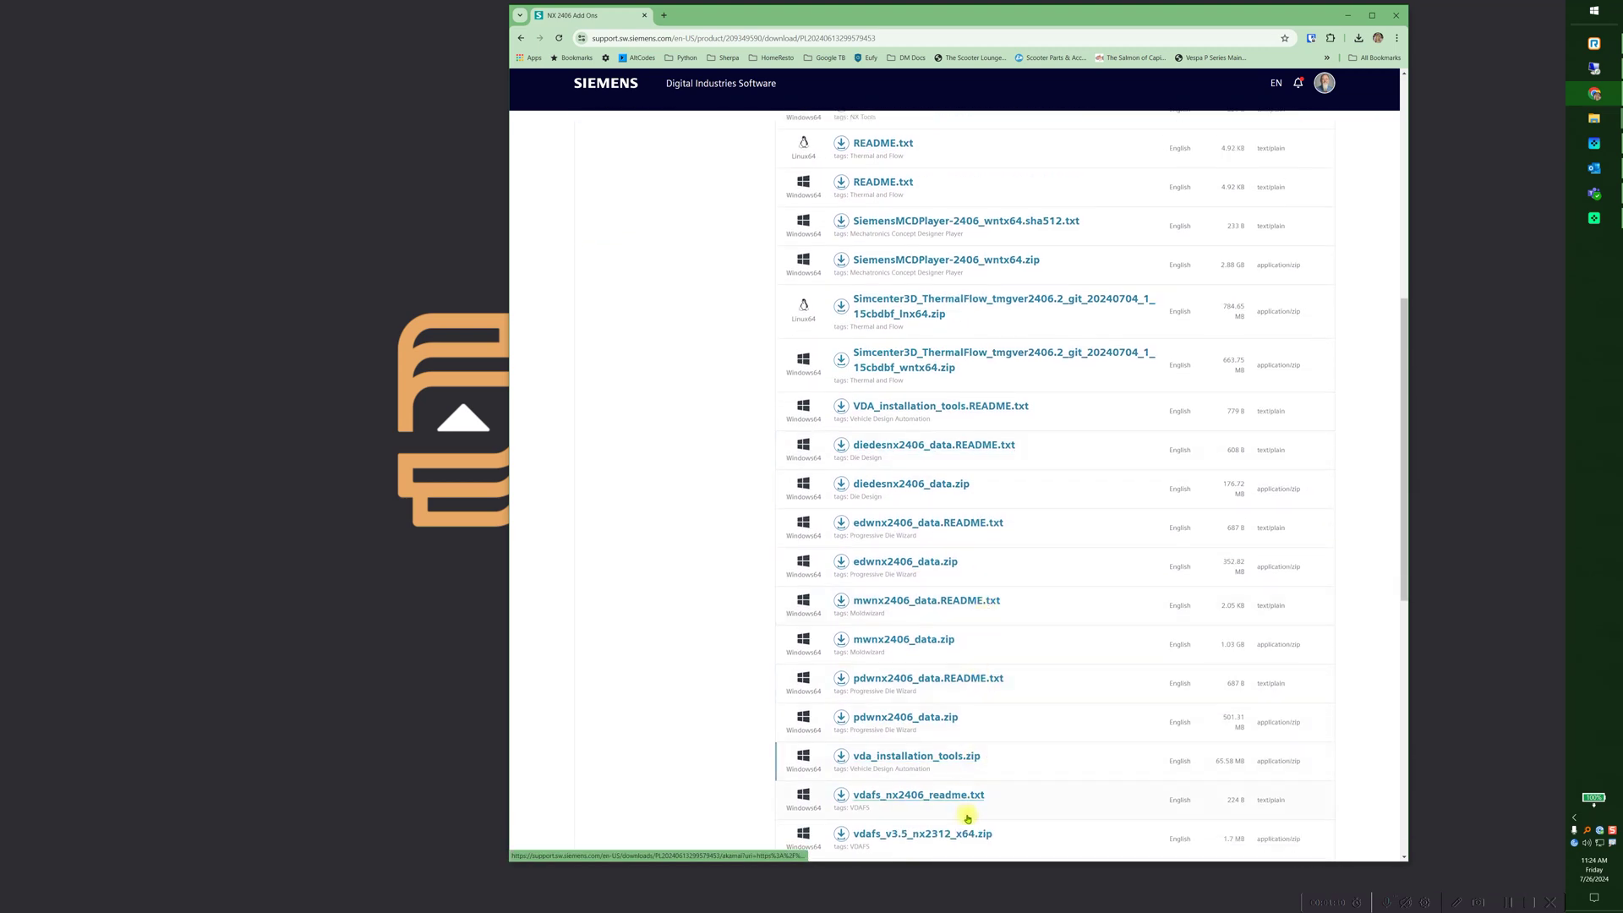
pyautogui.scroll(5, 1025, 558)
pyautogui.hotkey('alt', 'Left')
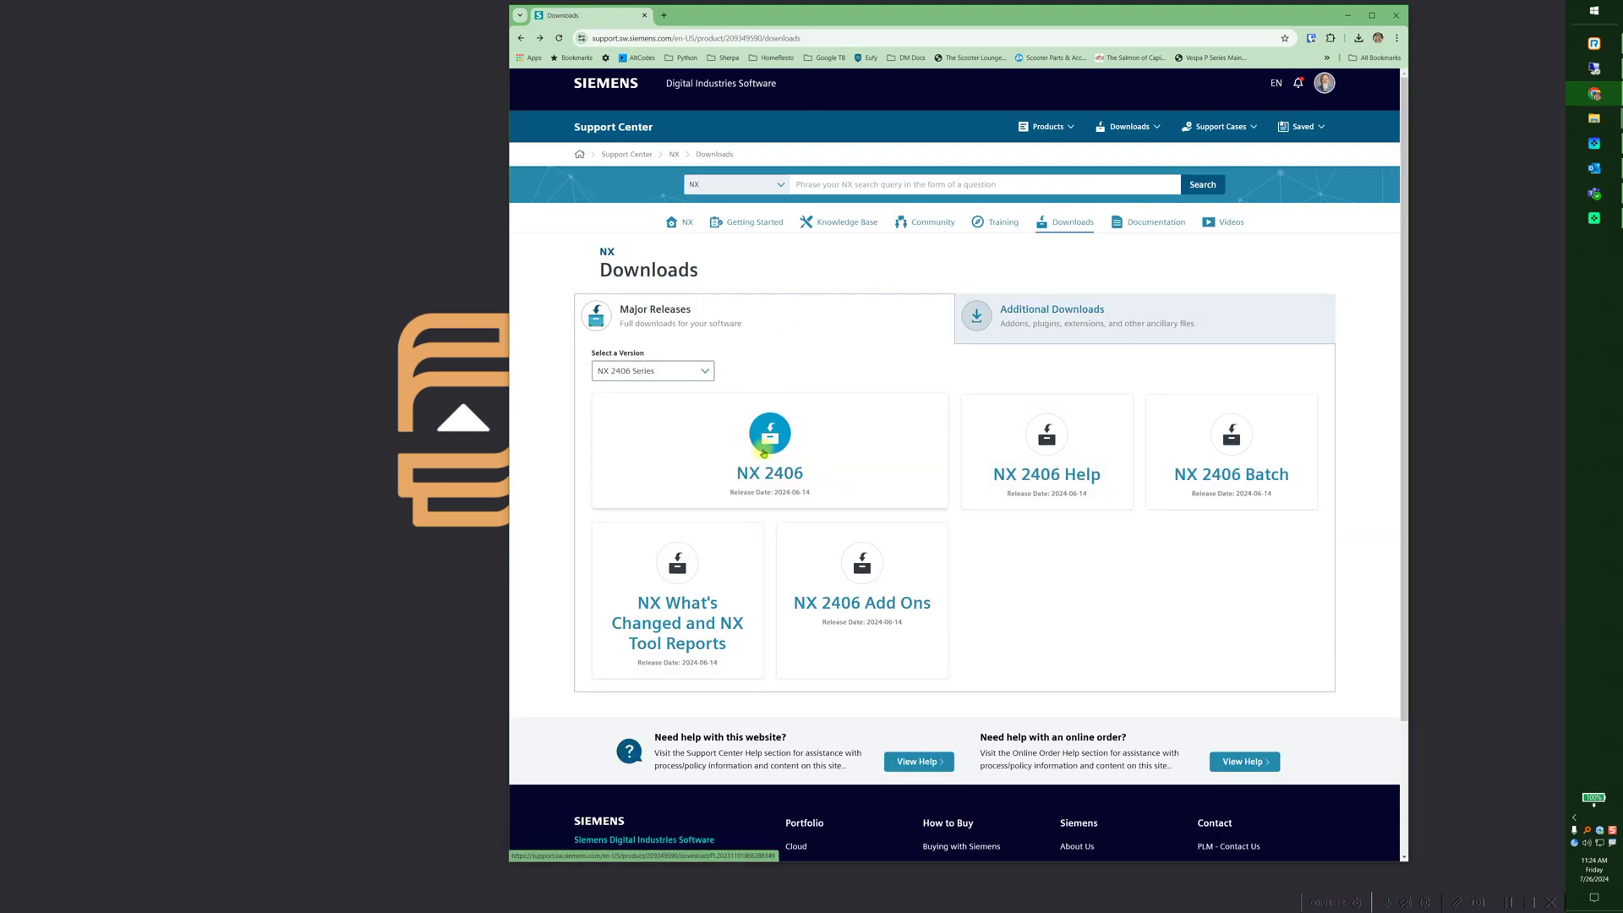
# On the NX 2406 files page, save the SiemensNX-2406_wntx64.zip installer link to disk.
pyautogui.click(763, 453)
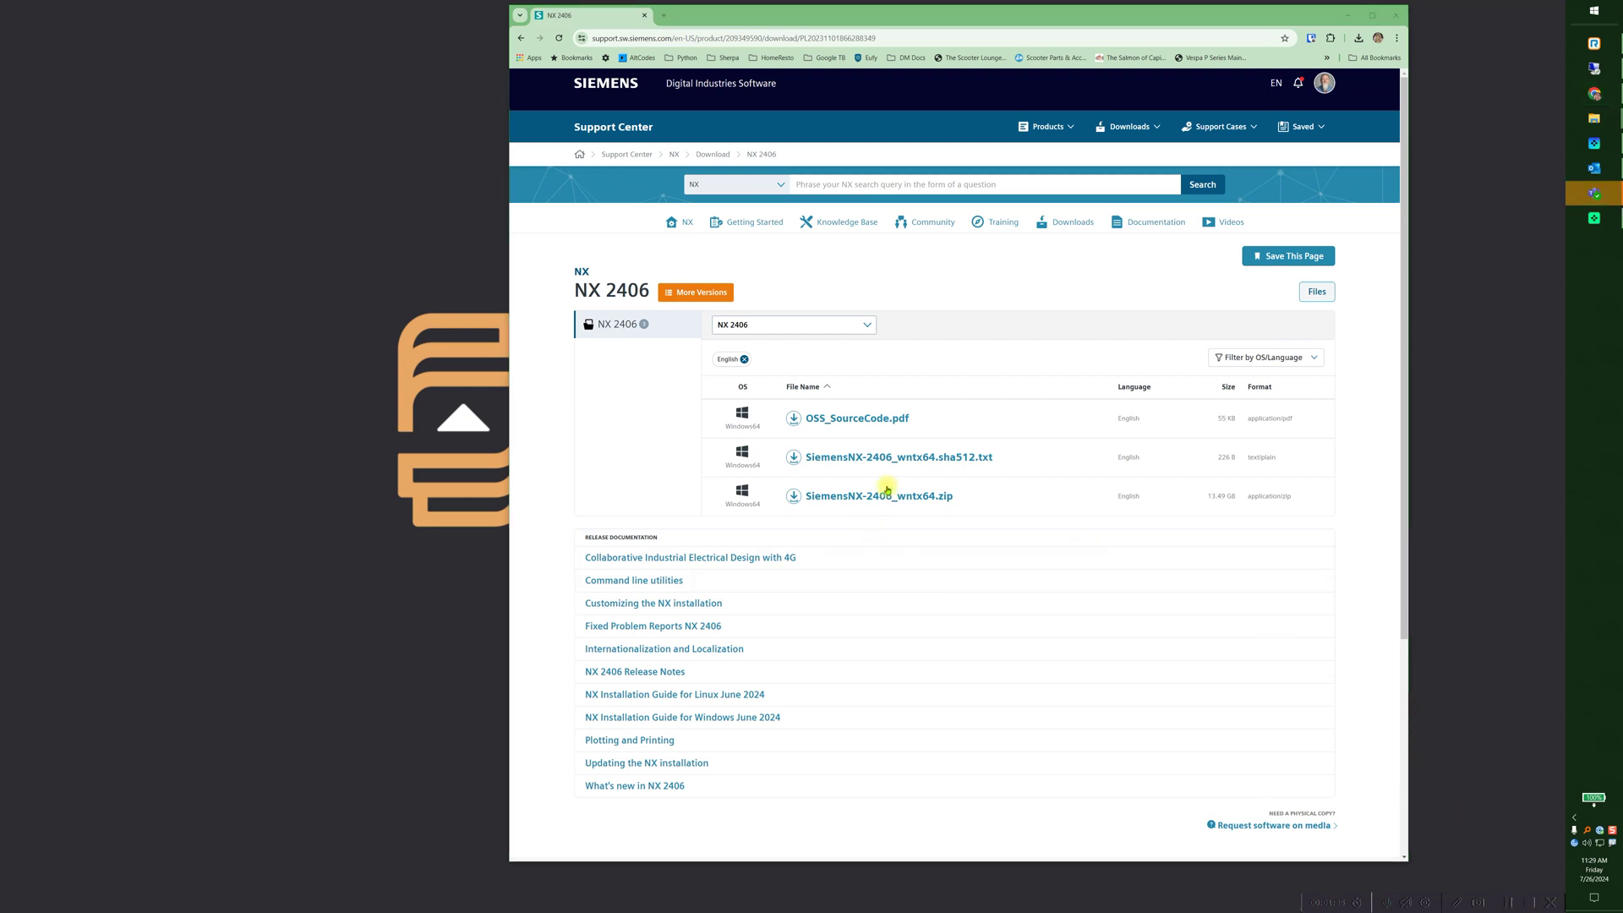
pyautogui.rightClick(901, 497)
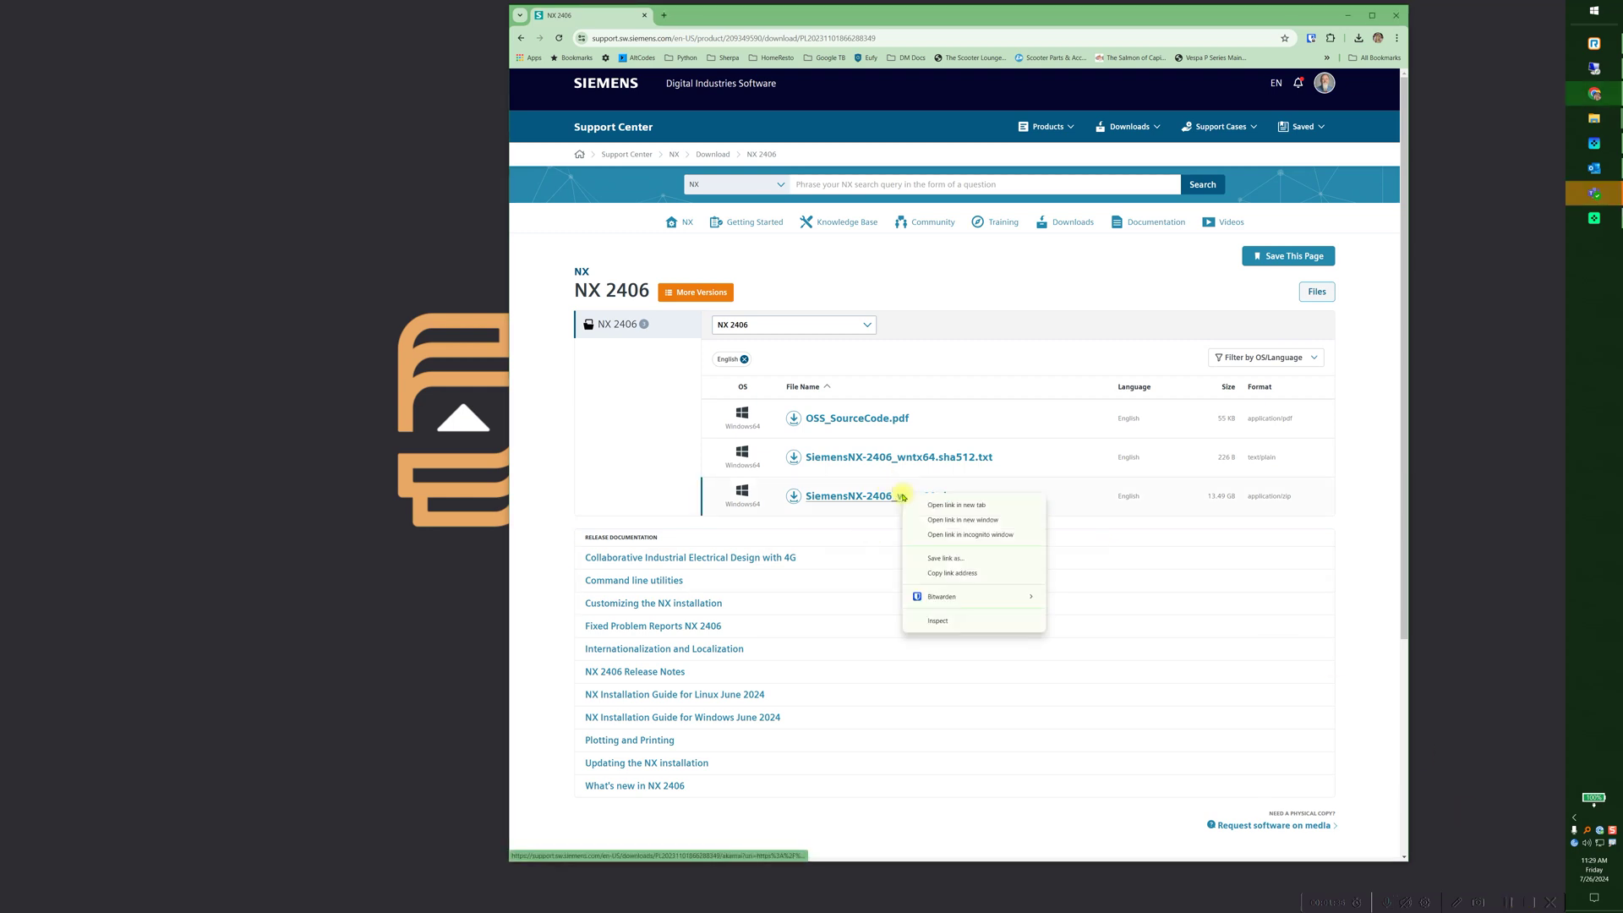
pyautogui.click(985, 559)
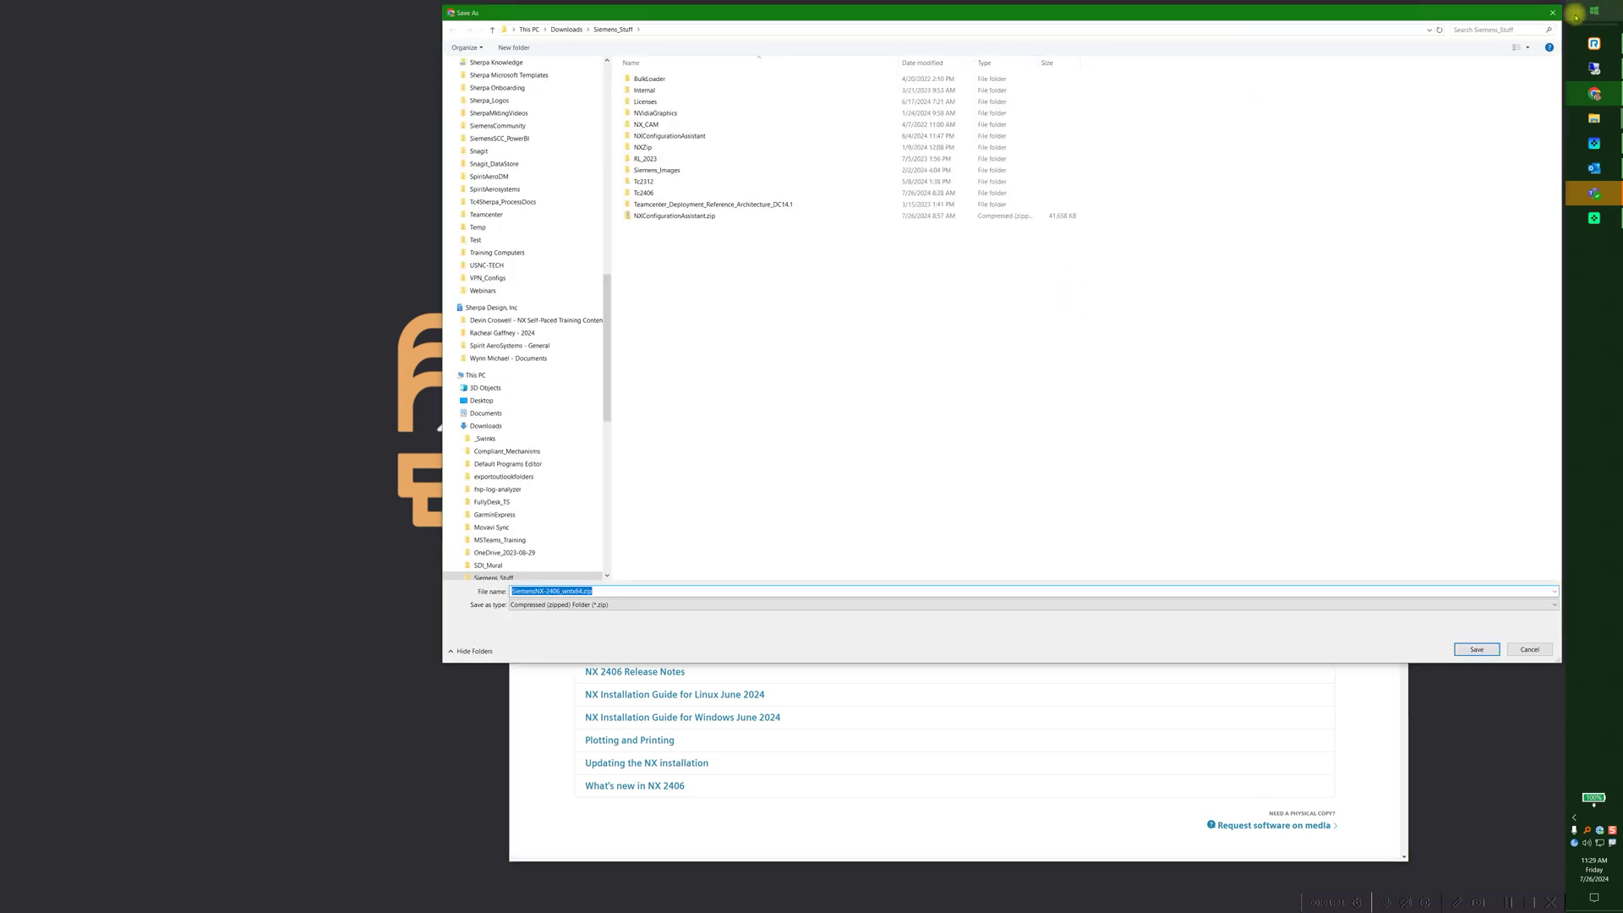
pyautogui.click(1552, 12)
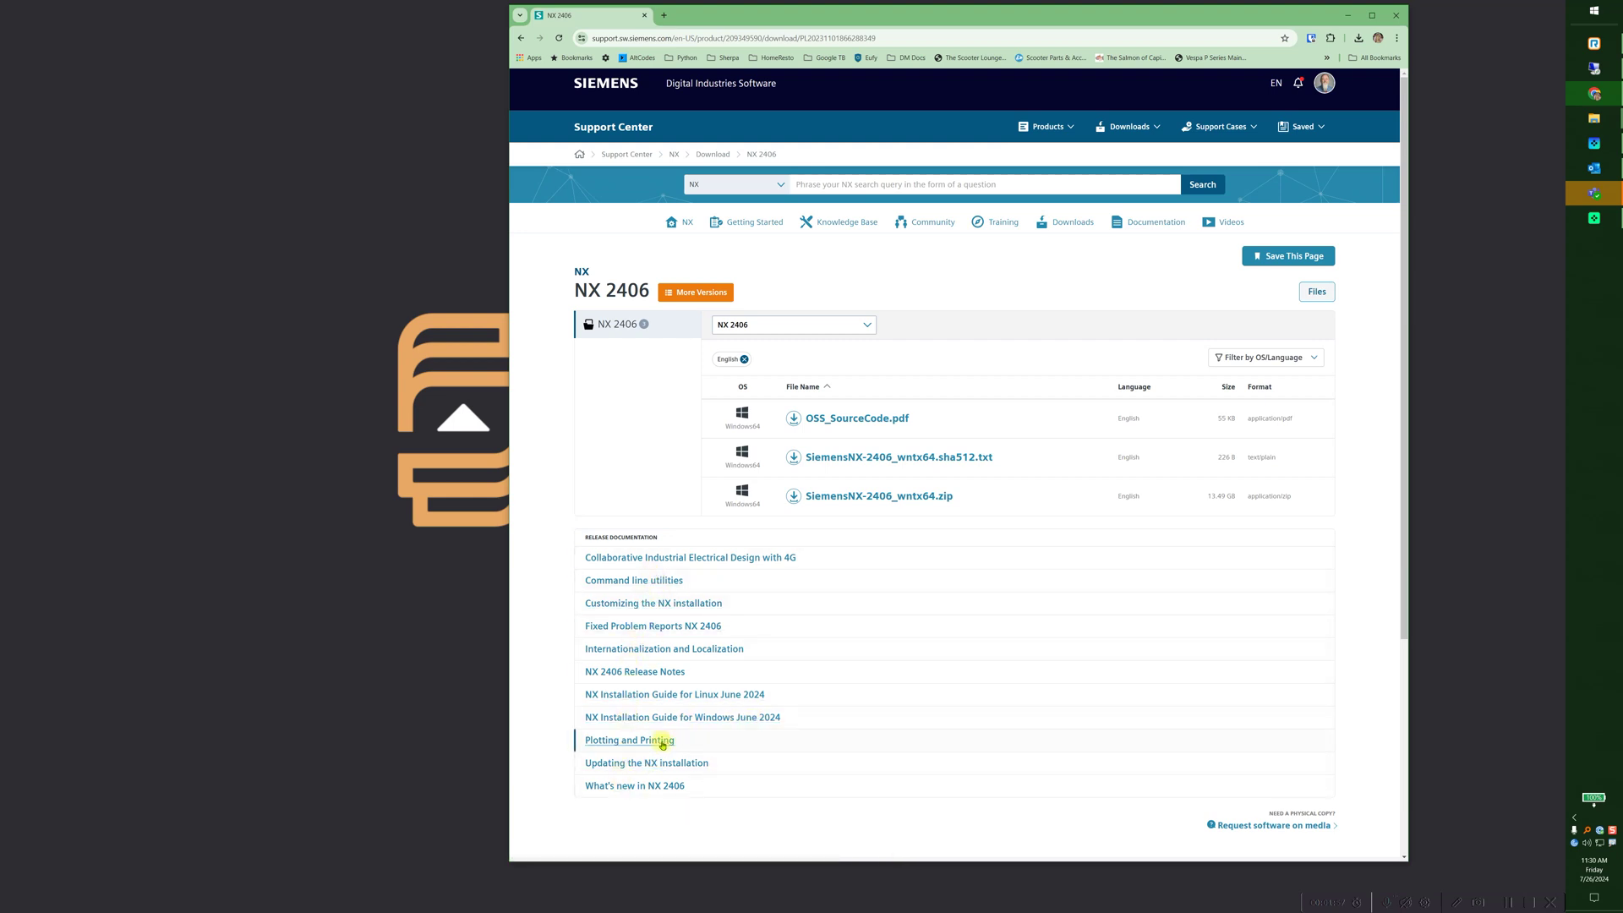
# Extract SiemensNX-2406_wntx64.zip in C:\Temp with 7-Zip into a SiemensNX-2406_wntx64 folder.
pyautogui.moveTo(1583, 119)
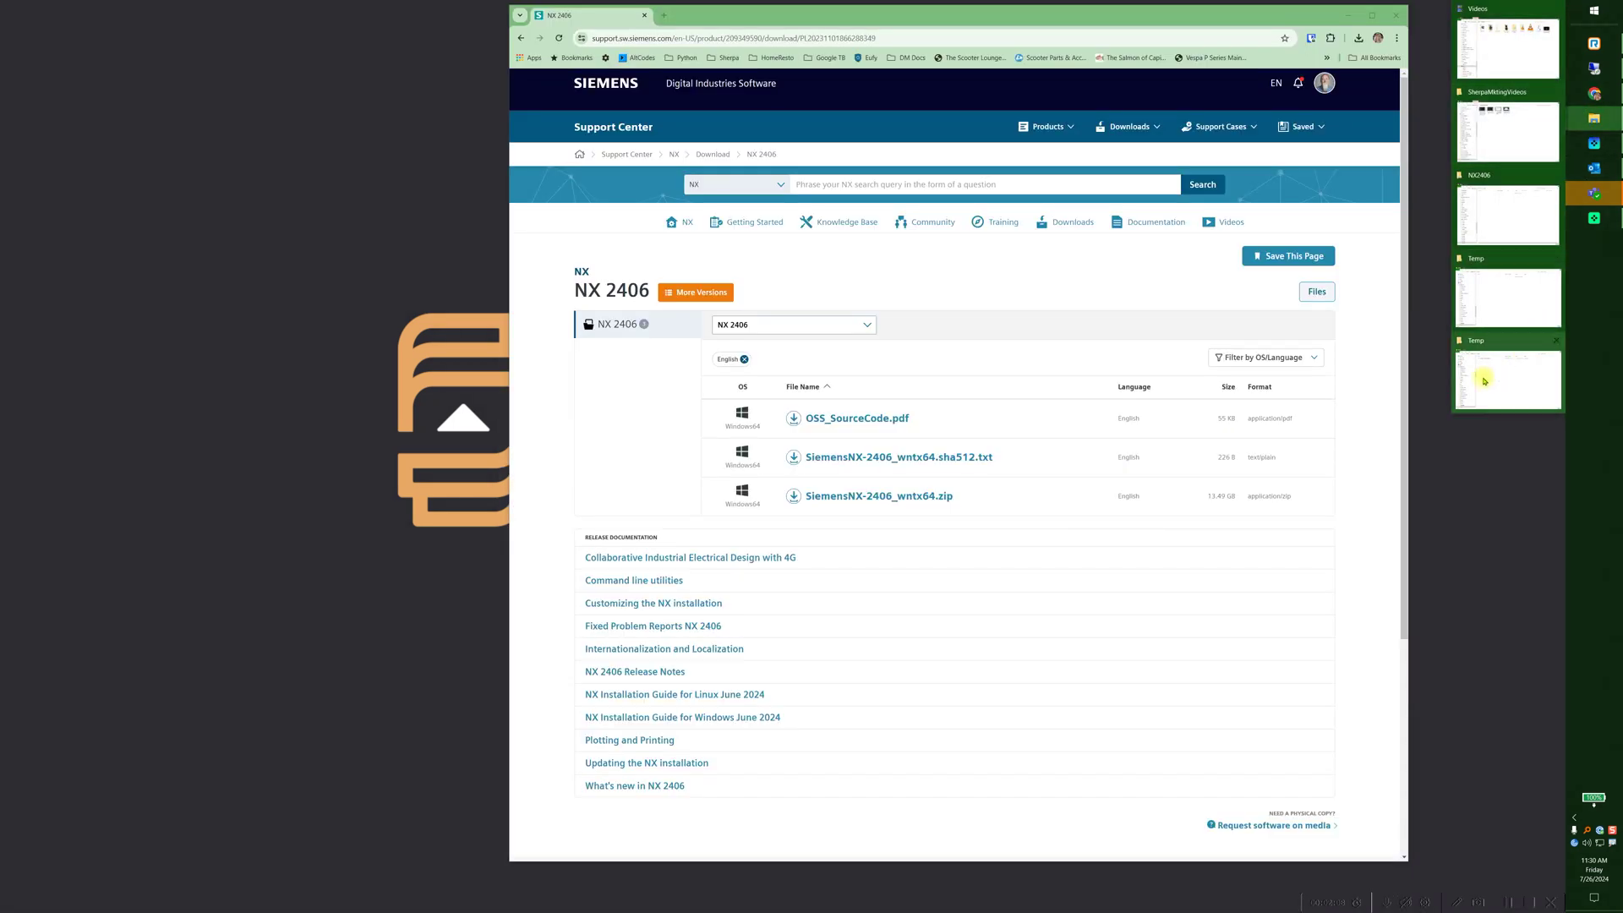
pyautogui.click(1484, 381)
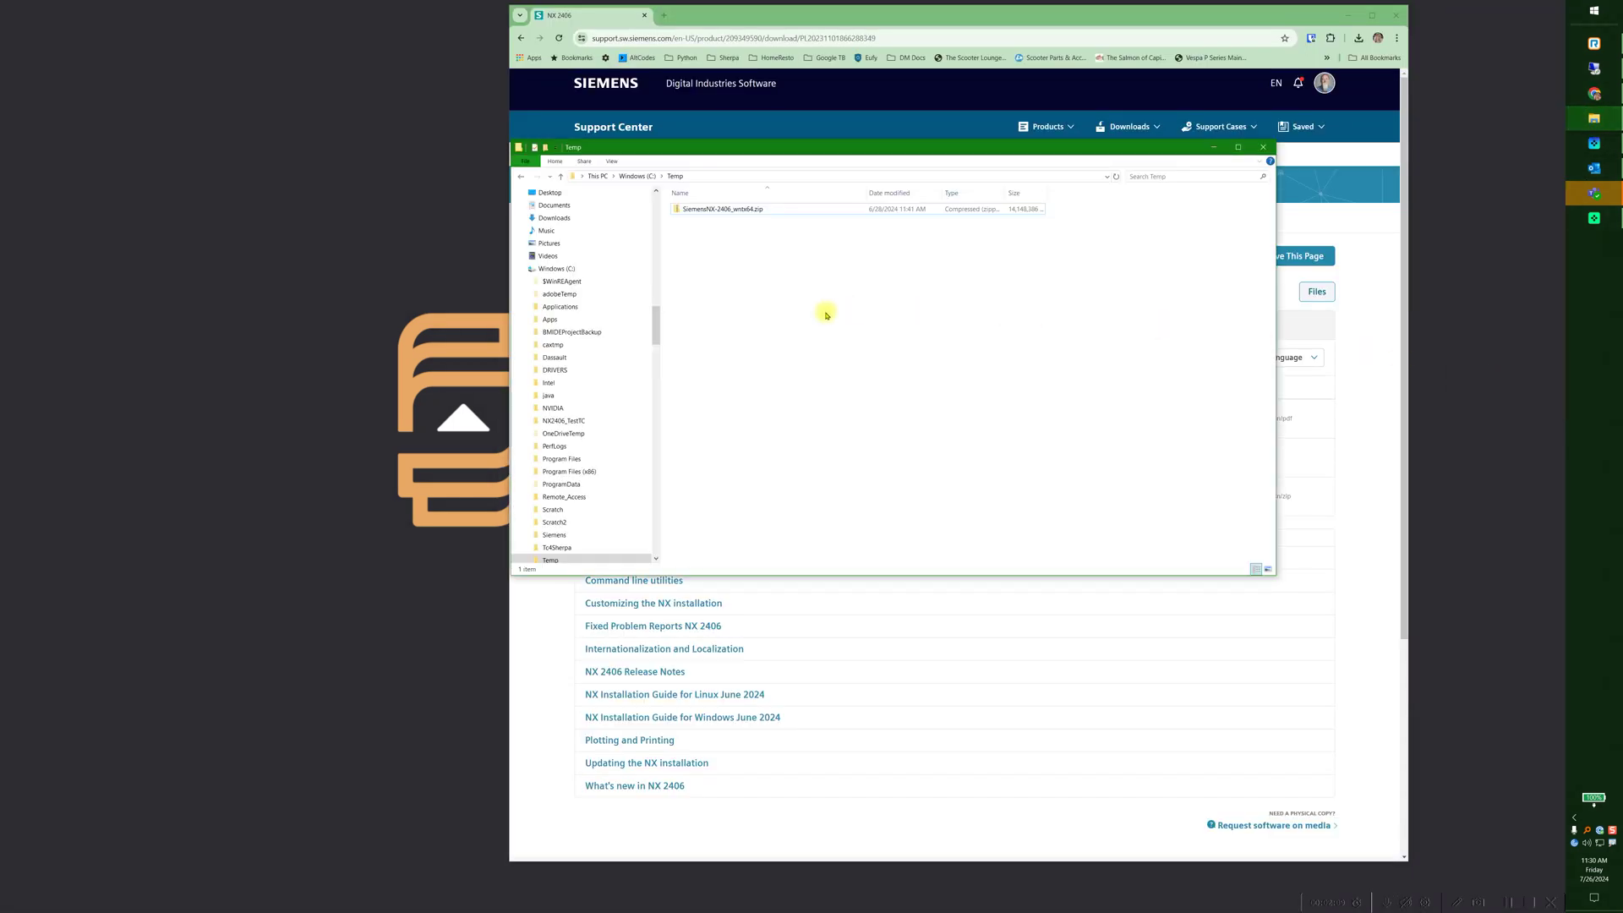
pyautogui.rightClick(725, 209)
pyautogui.moveTo(772, 278)
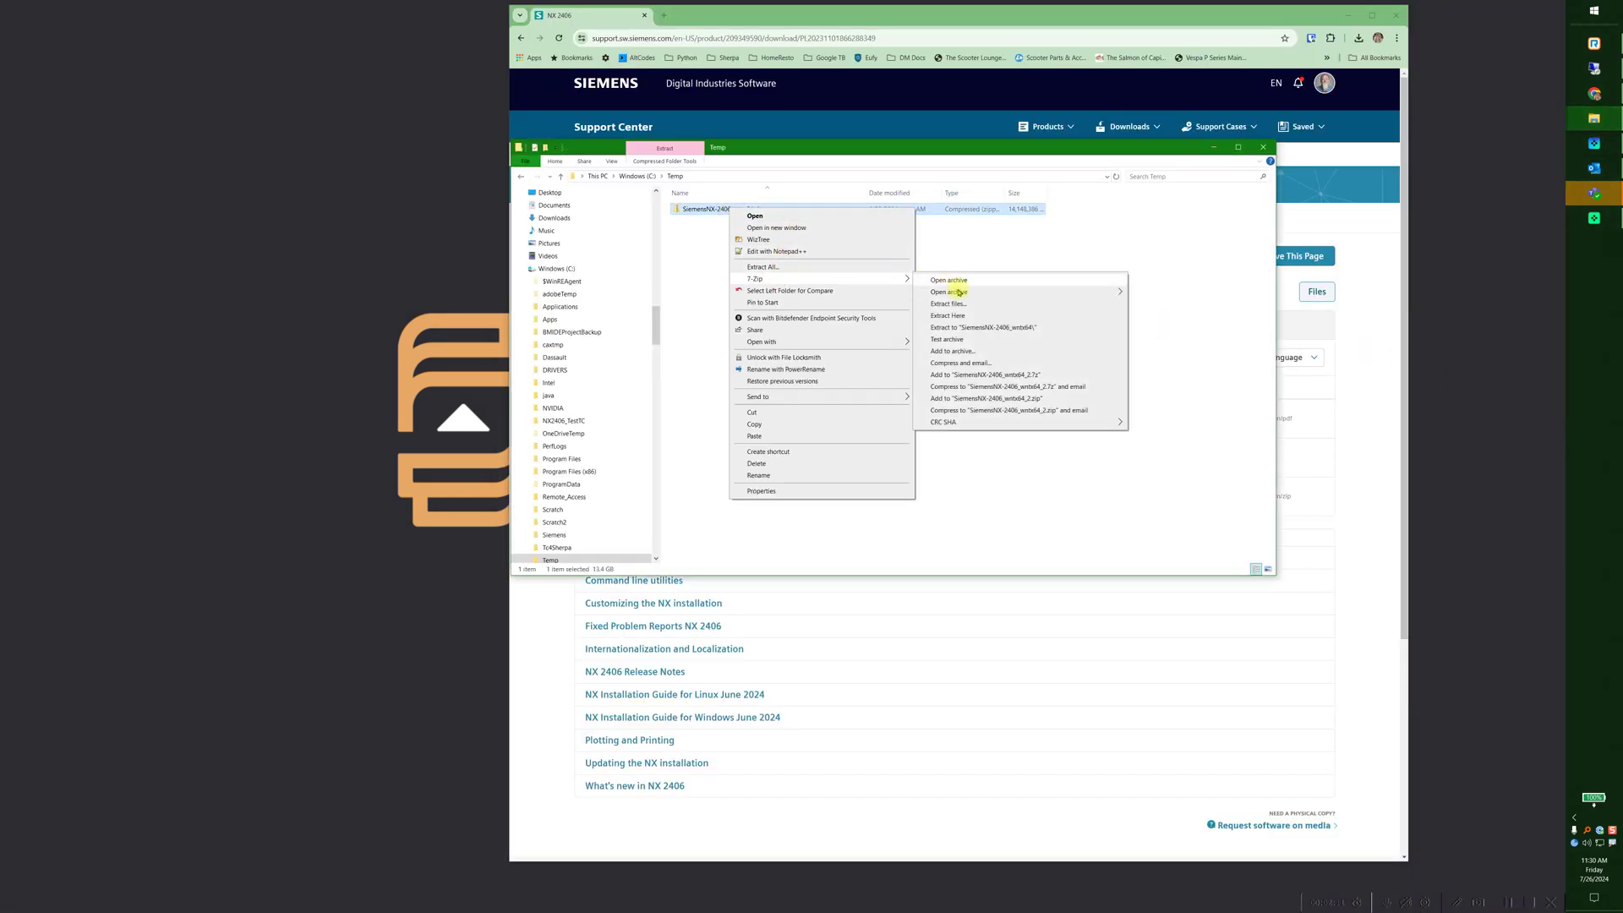
pyautogui.click(994, 326)
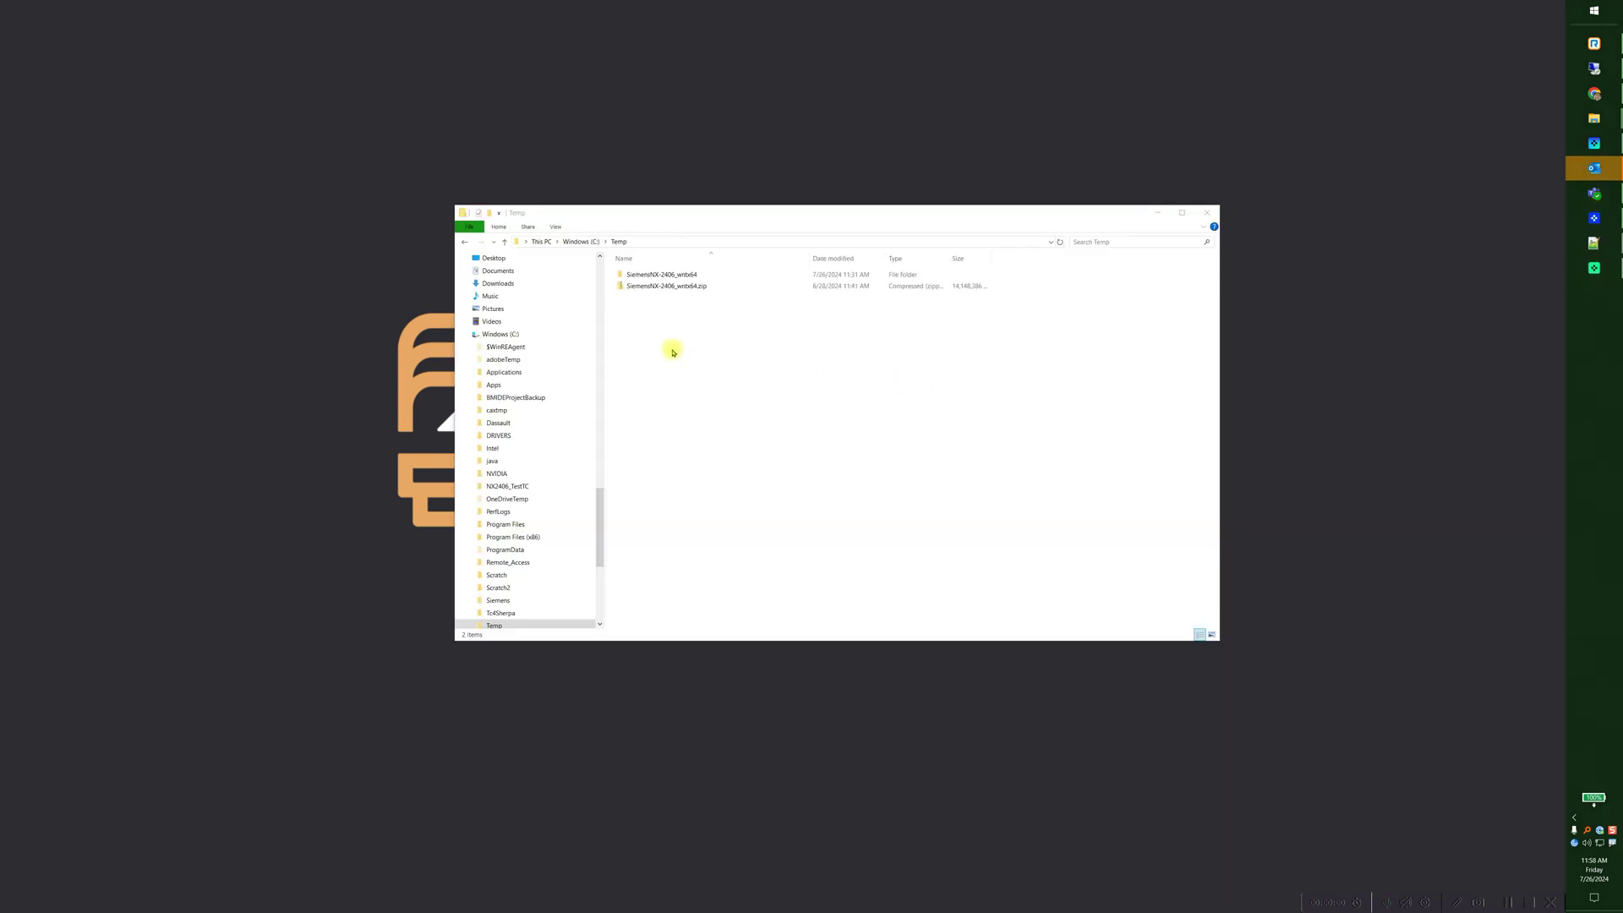
# Open the extracted SiemensNX-2406_wntx64 folder and run Launch.exe as administrator.
pyautogui.doubleClick(655, 277)
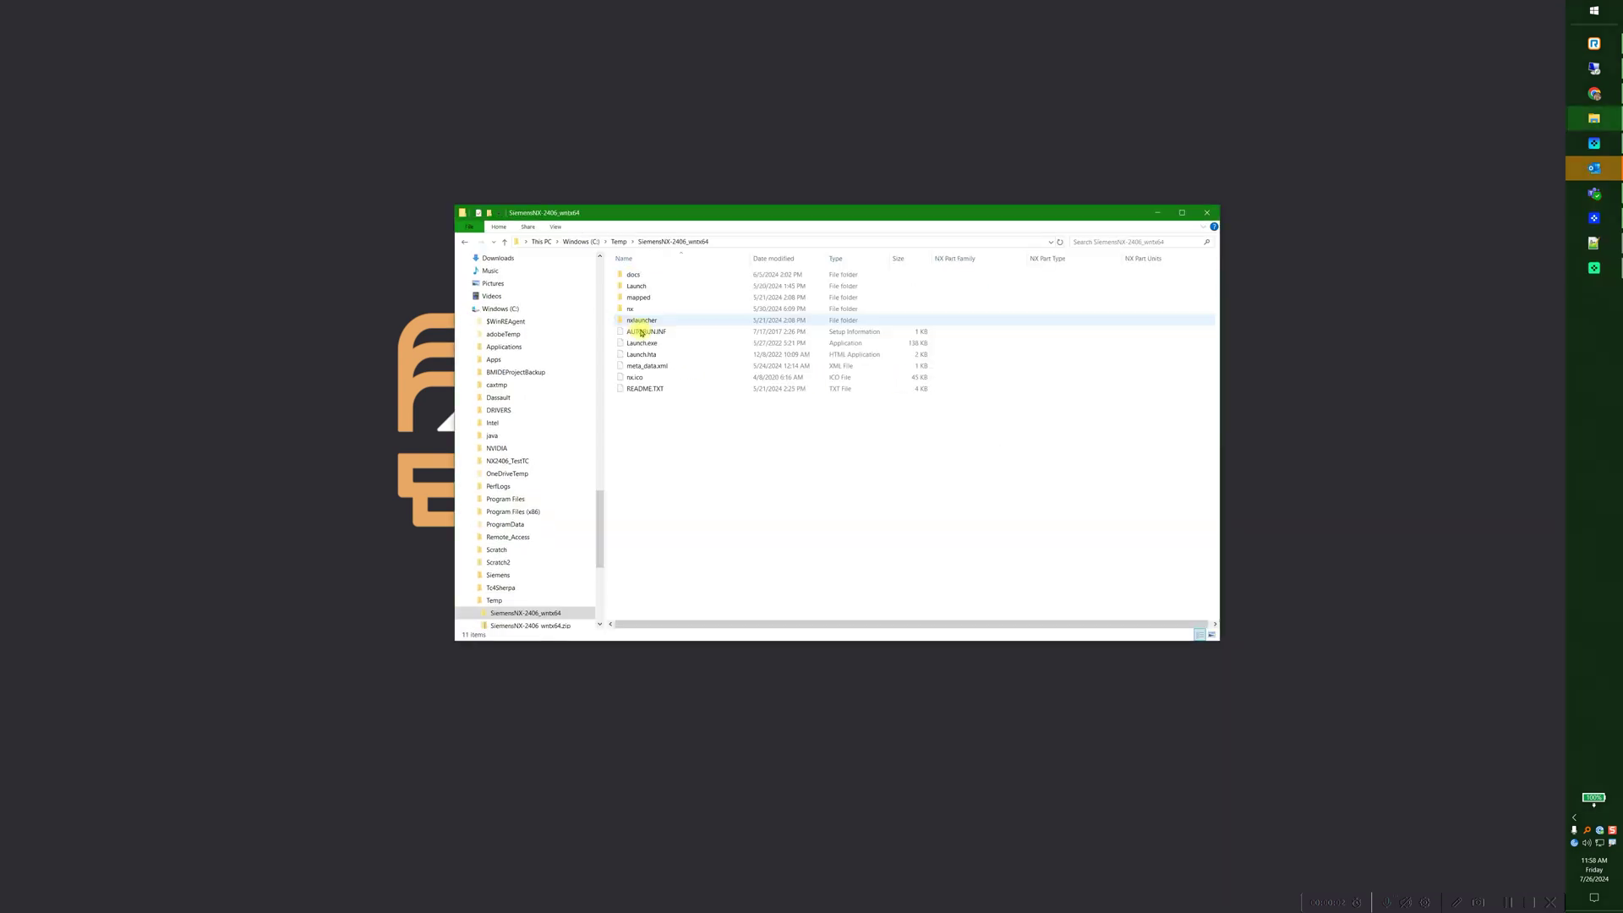
pyautogui.doubleClick(645, 343)
pyautogui.rightClick(1065, 568)
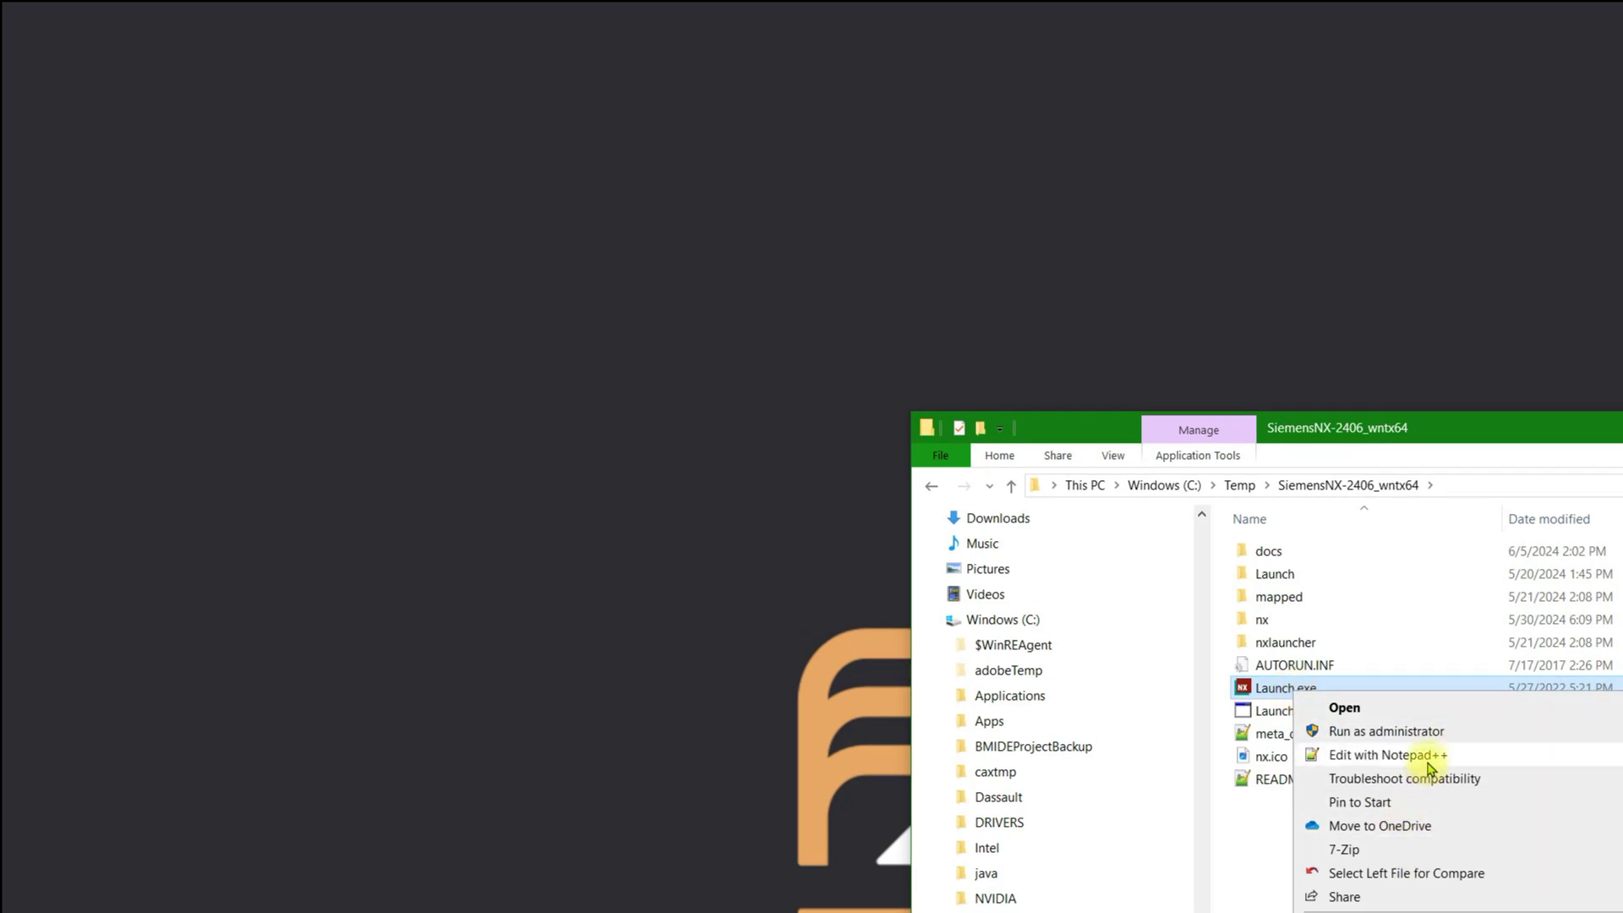
pyautogui.click(1437, 730)
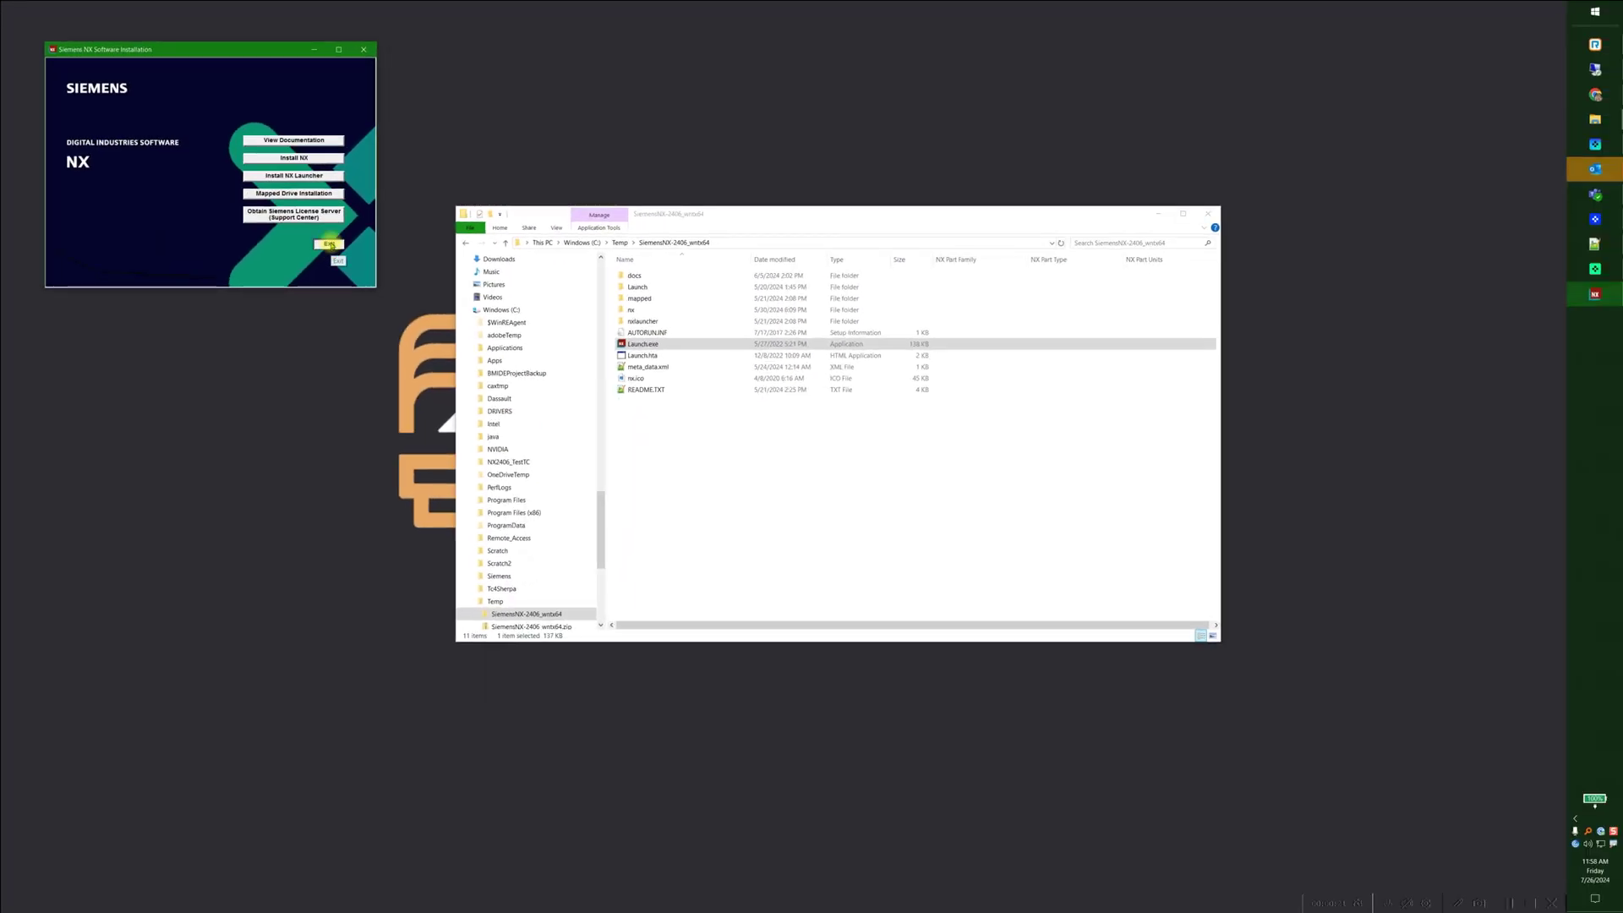
# Exit the Siemens NX installation launcher and open the nx folder of installer files.
pyautogui.click(329, 244)
pyautogui.doubleClick(630, 310)
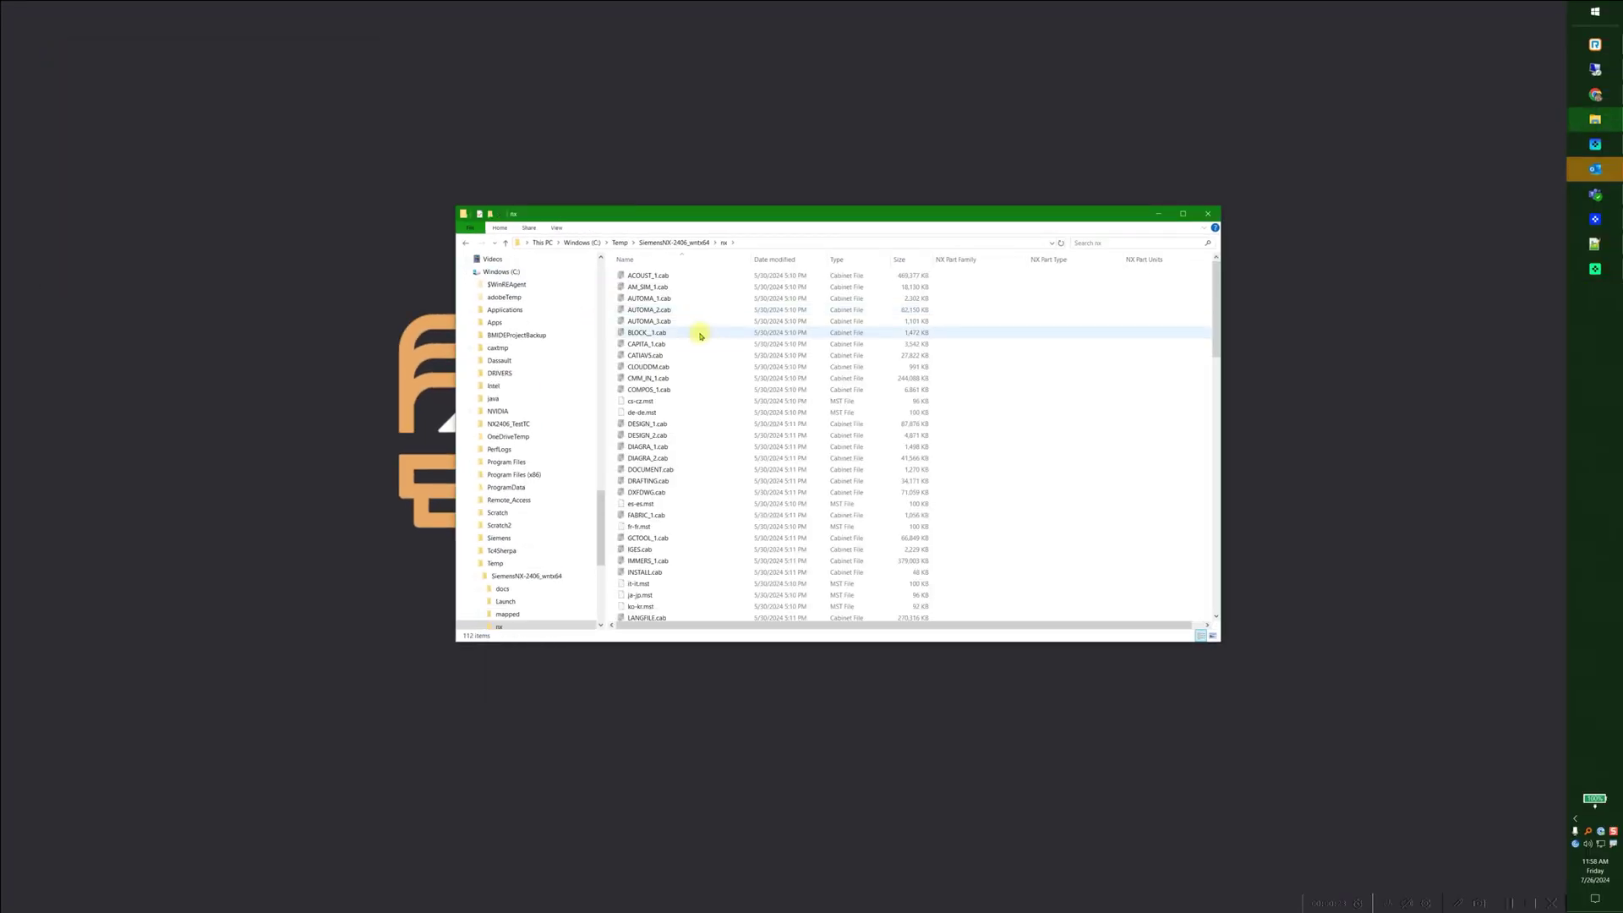
pyautogui.scroll(-16, 707, 363)
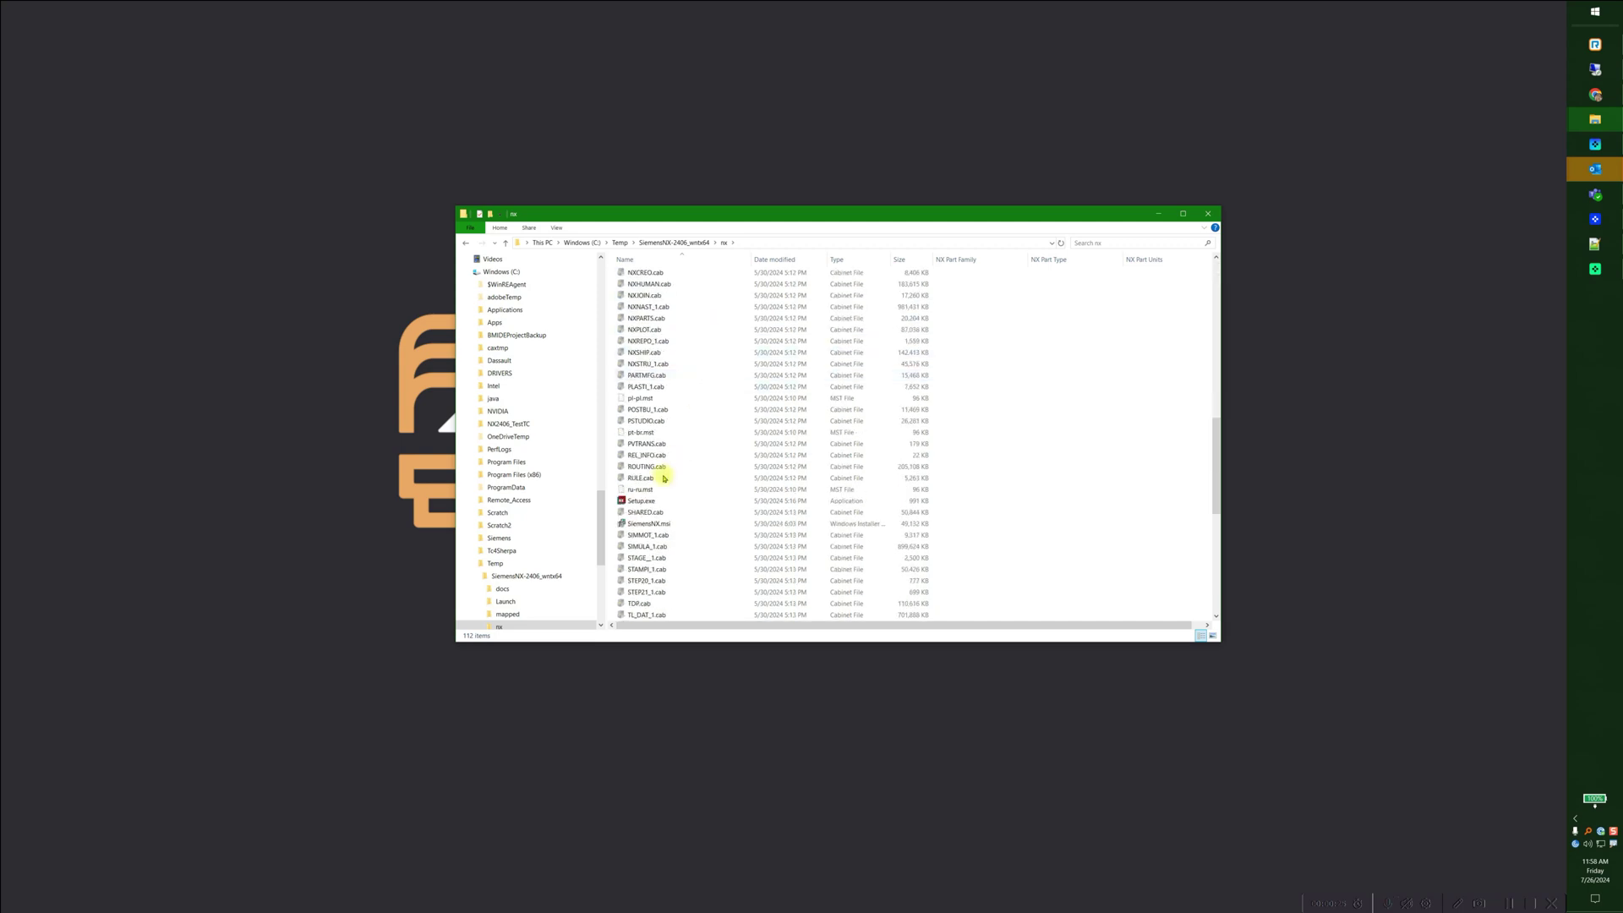
# Run Setup.exe as administrator with English as the setup language, then minimize Explorer.
pyautogui.click(640, 501)
pyautogui.rightClick(647, 501)
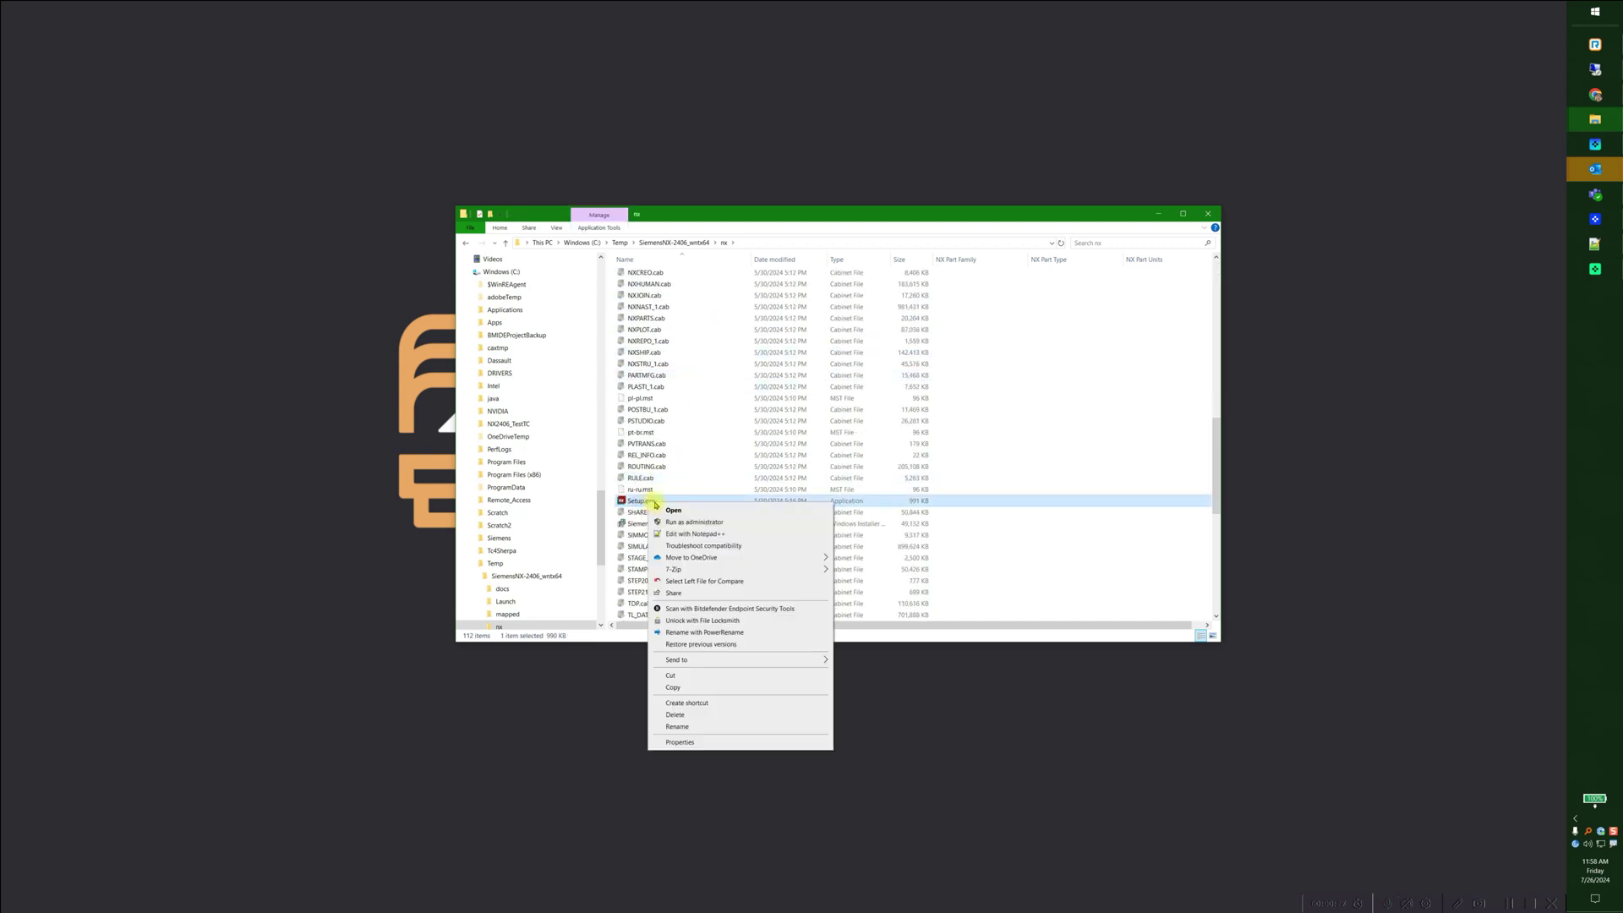
pyautogui.click(696, 522)
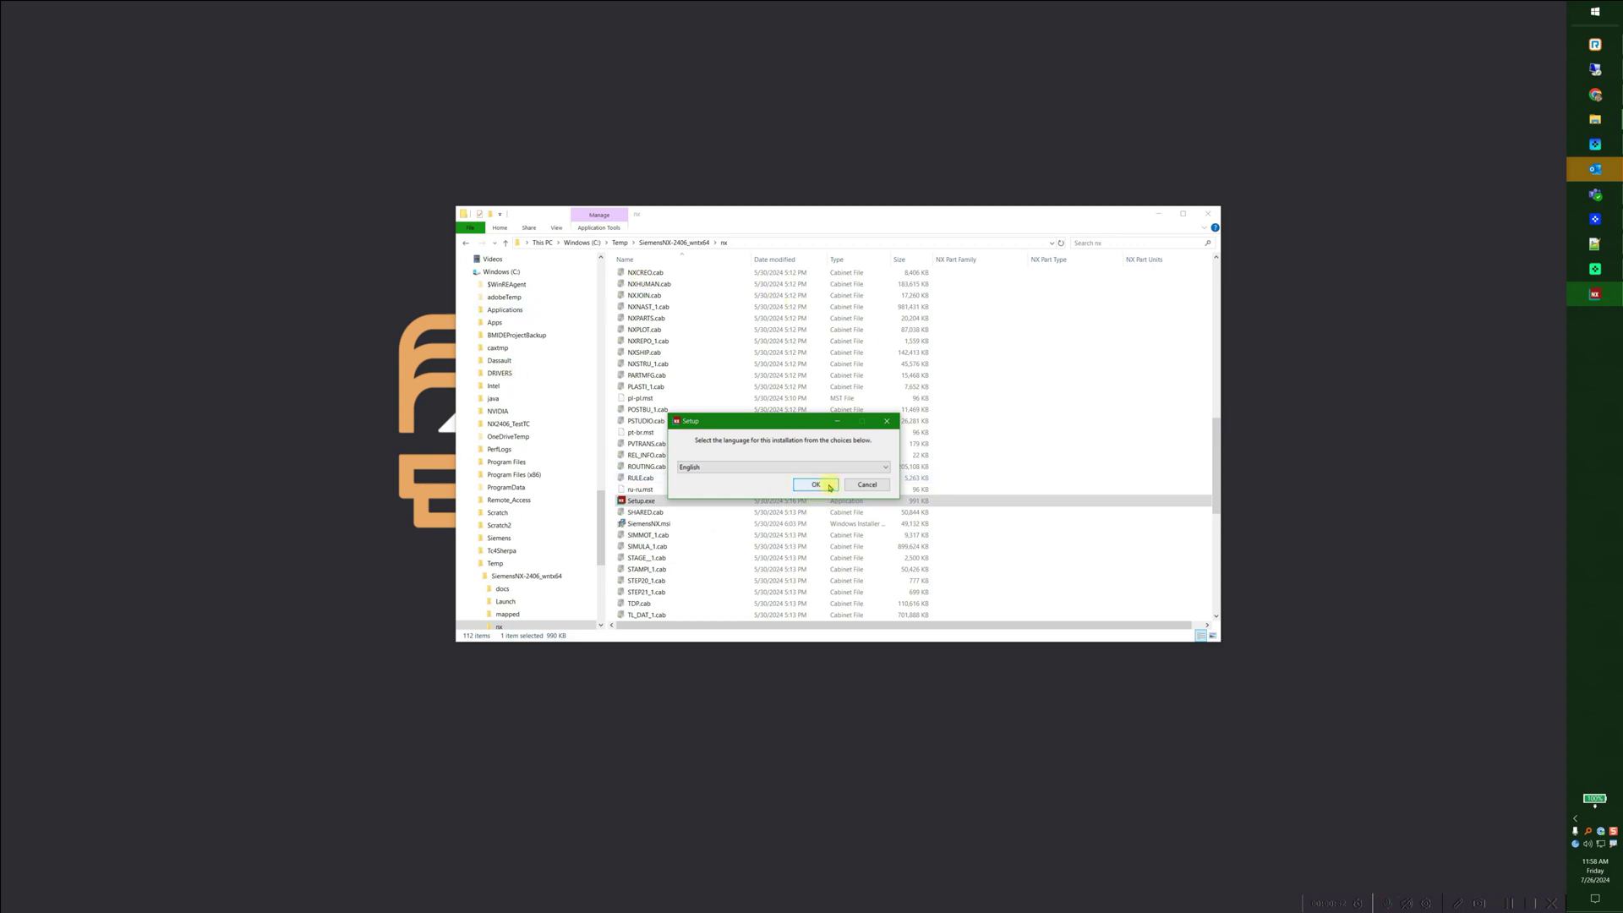
pyautogui.click(813, 484)
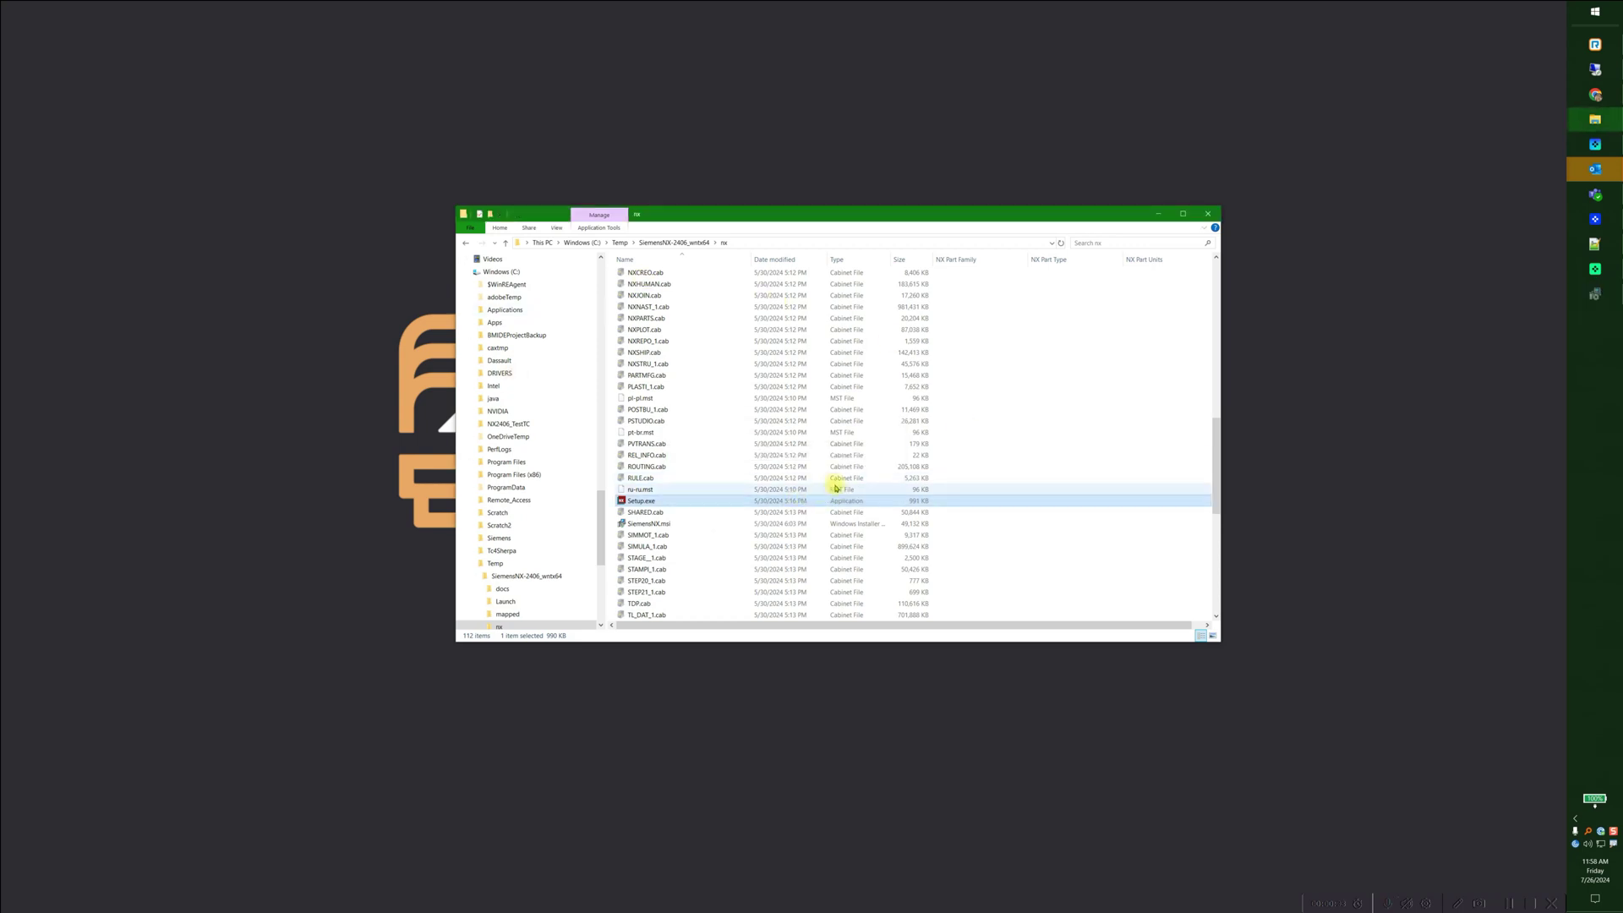
pyautogui.click(1159, 218)
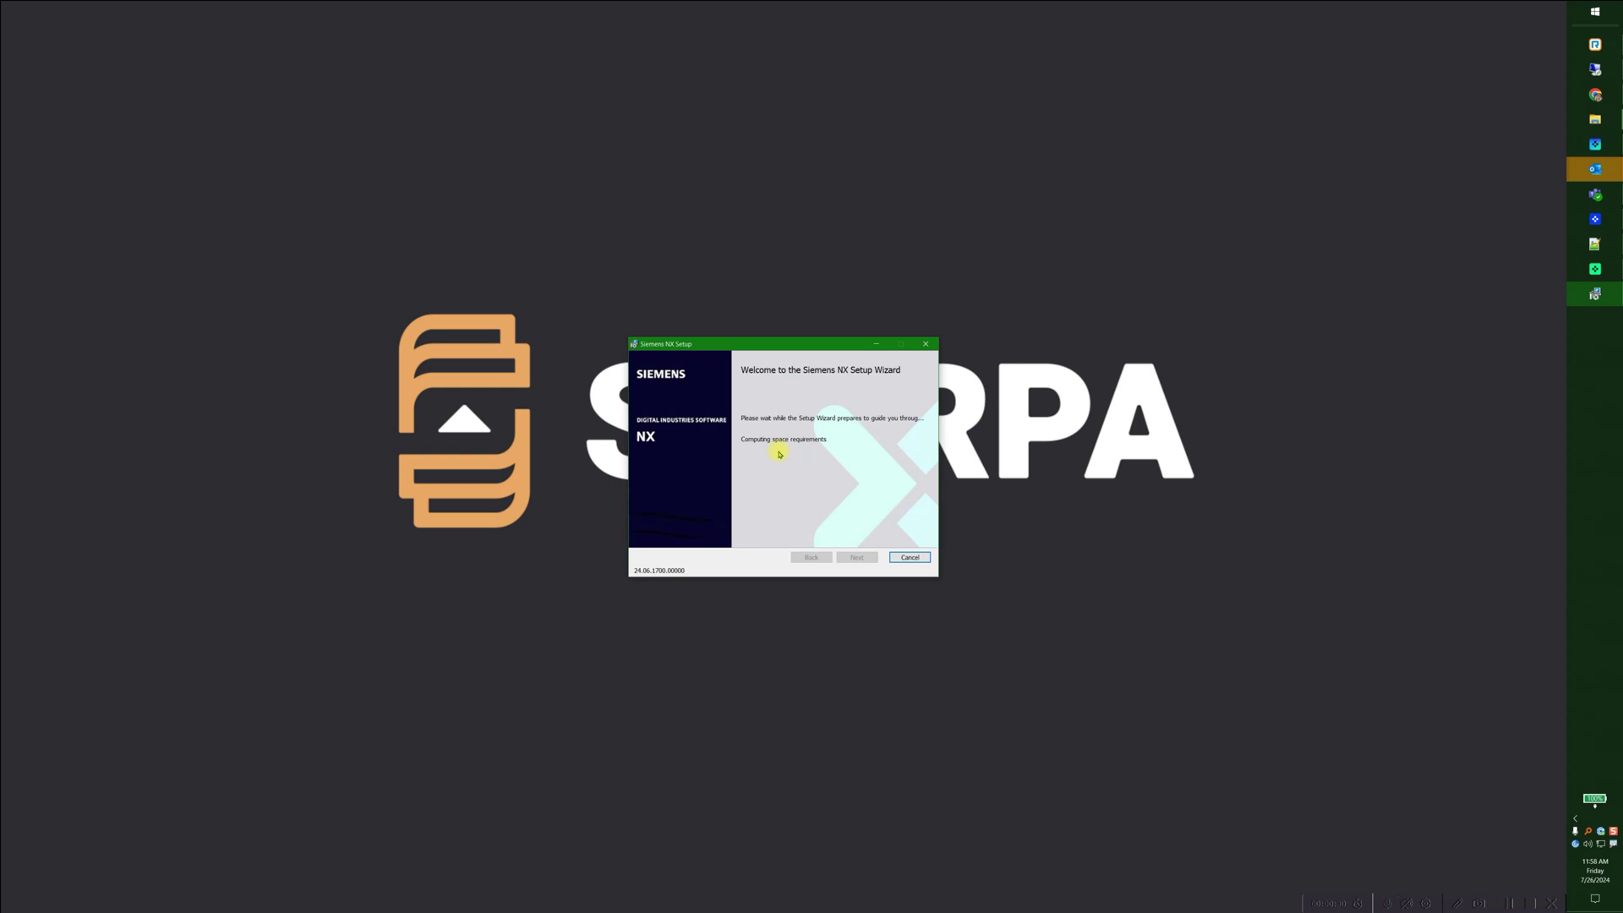
# Advance from the NX Setup Welcome page to the Custom Setup feature list.
pyautogui.click(859, 558)
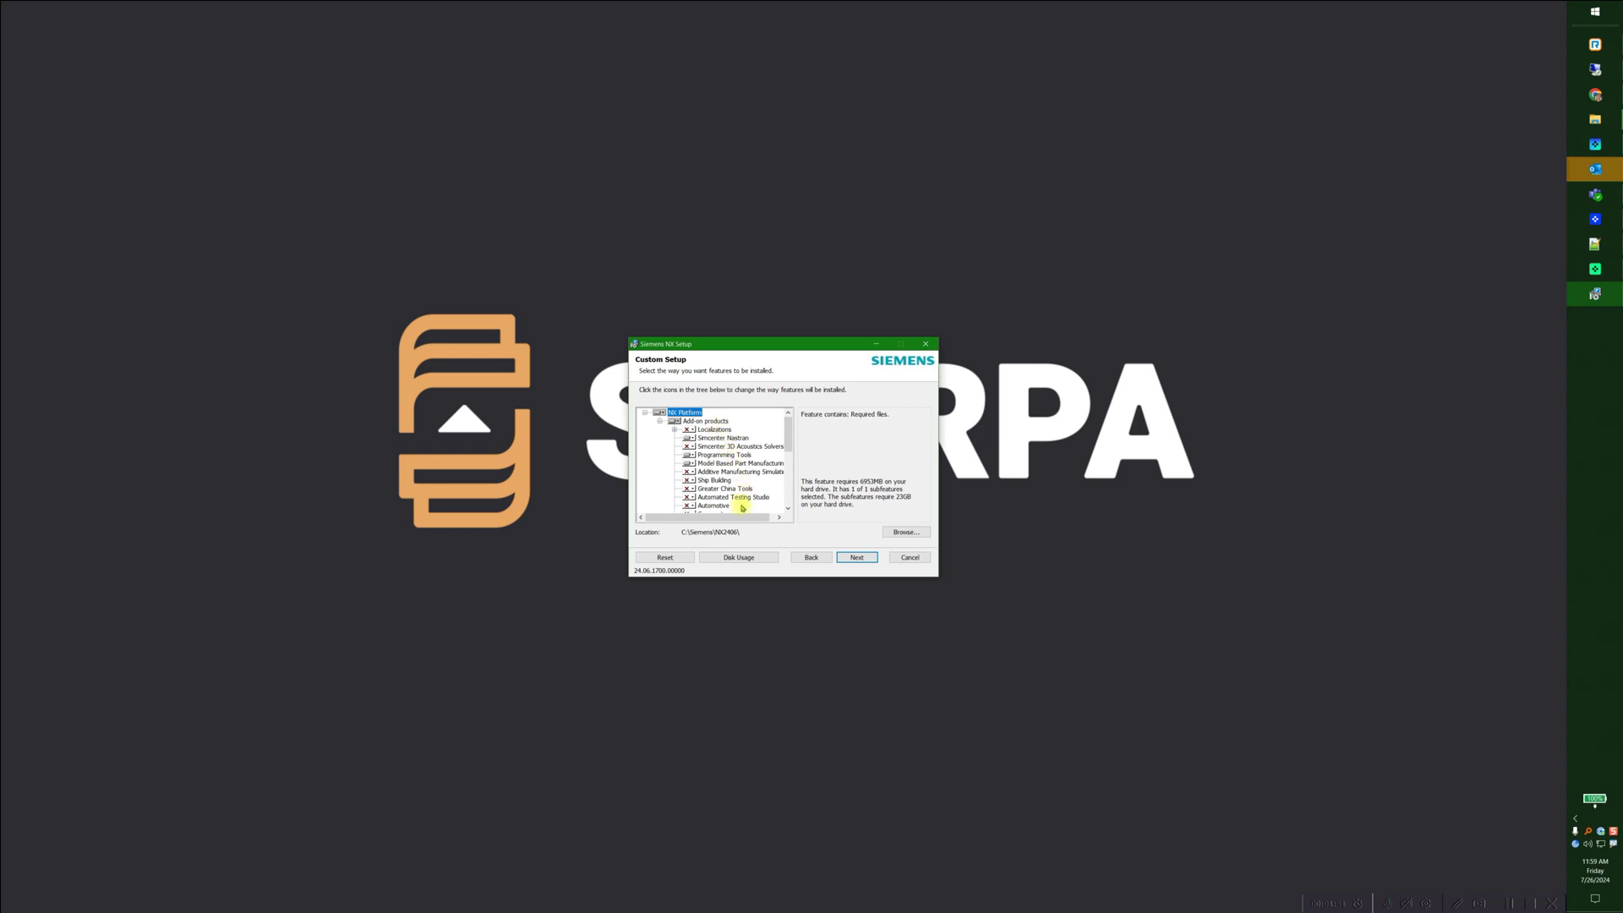
# Review Tooling Design & NX Join's install options and dismiss them unchanged.
pyautogui.moveTo(743, 516); pyautogui.dragTo(766, 517)
pyautogui.moveTo(786, 448); pyautogui.dragTo(791, 506)
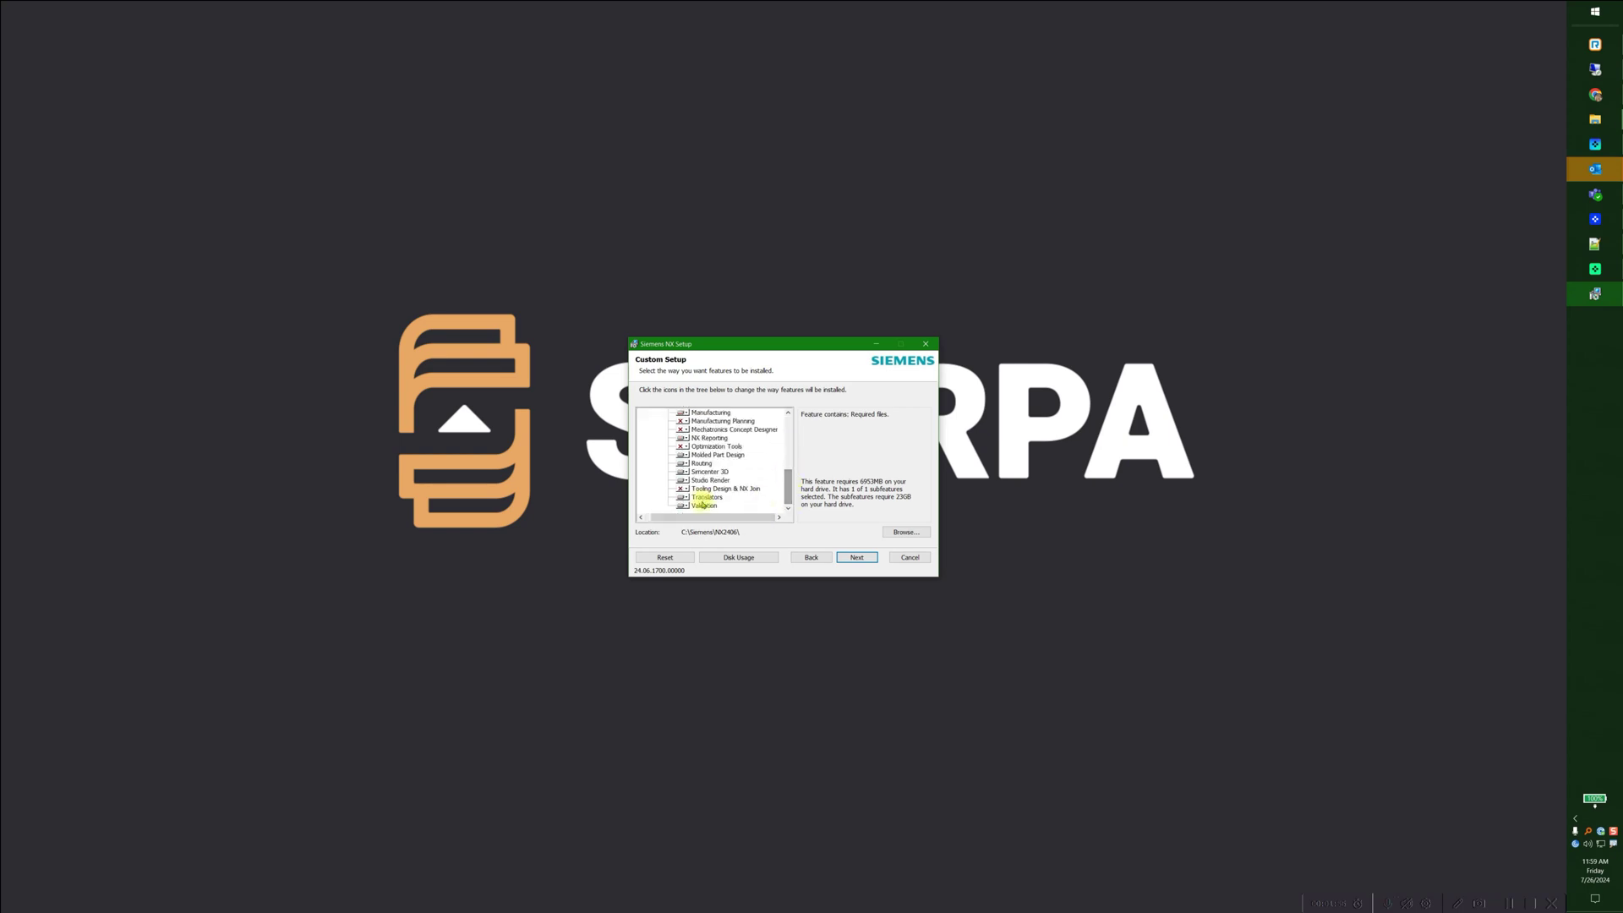
pyautogui.click(712, 490)
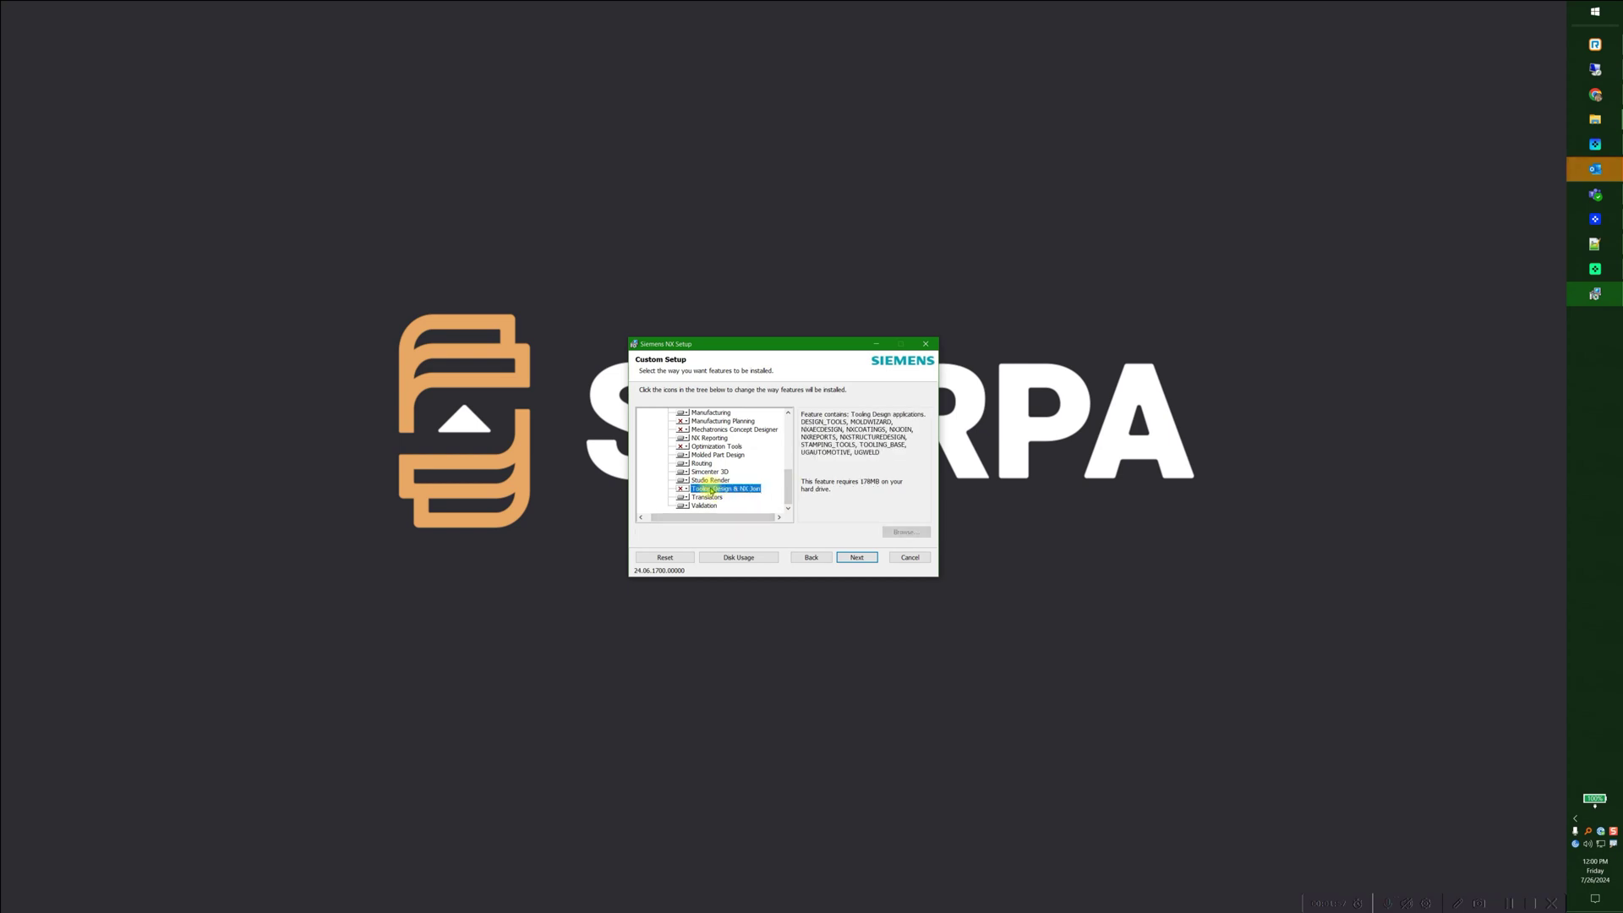
pyautogui.click(683, 489)
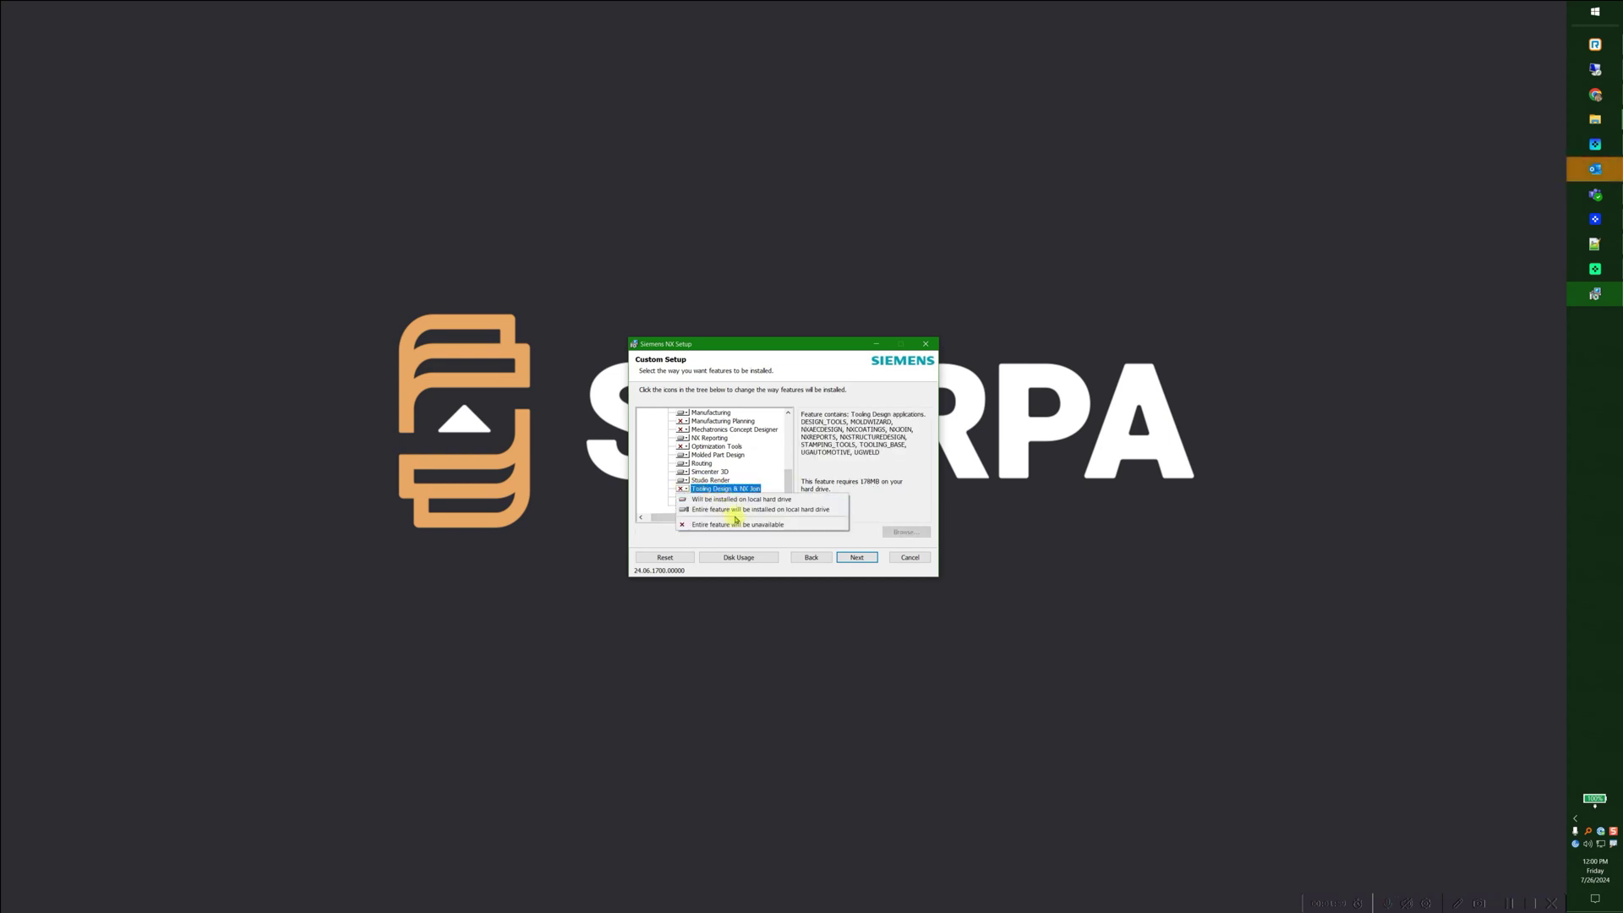
pyautogui.click(738, 524)
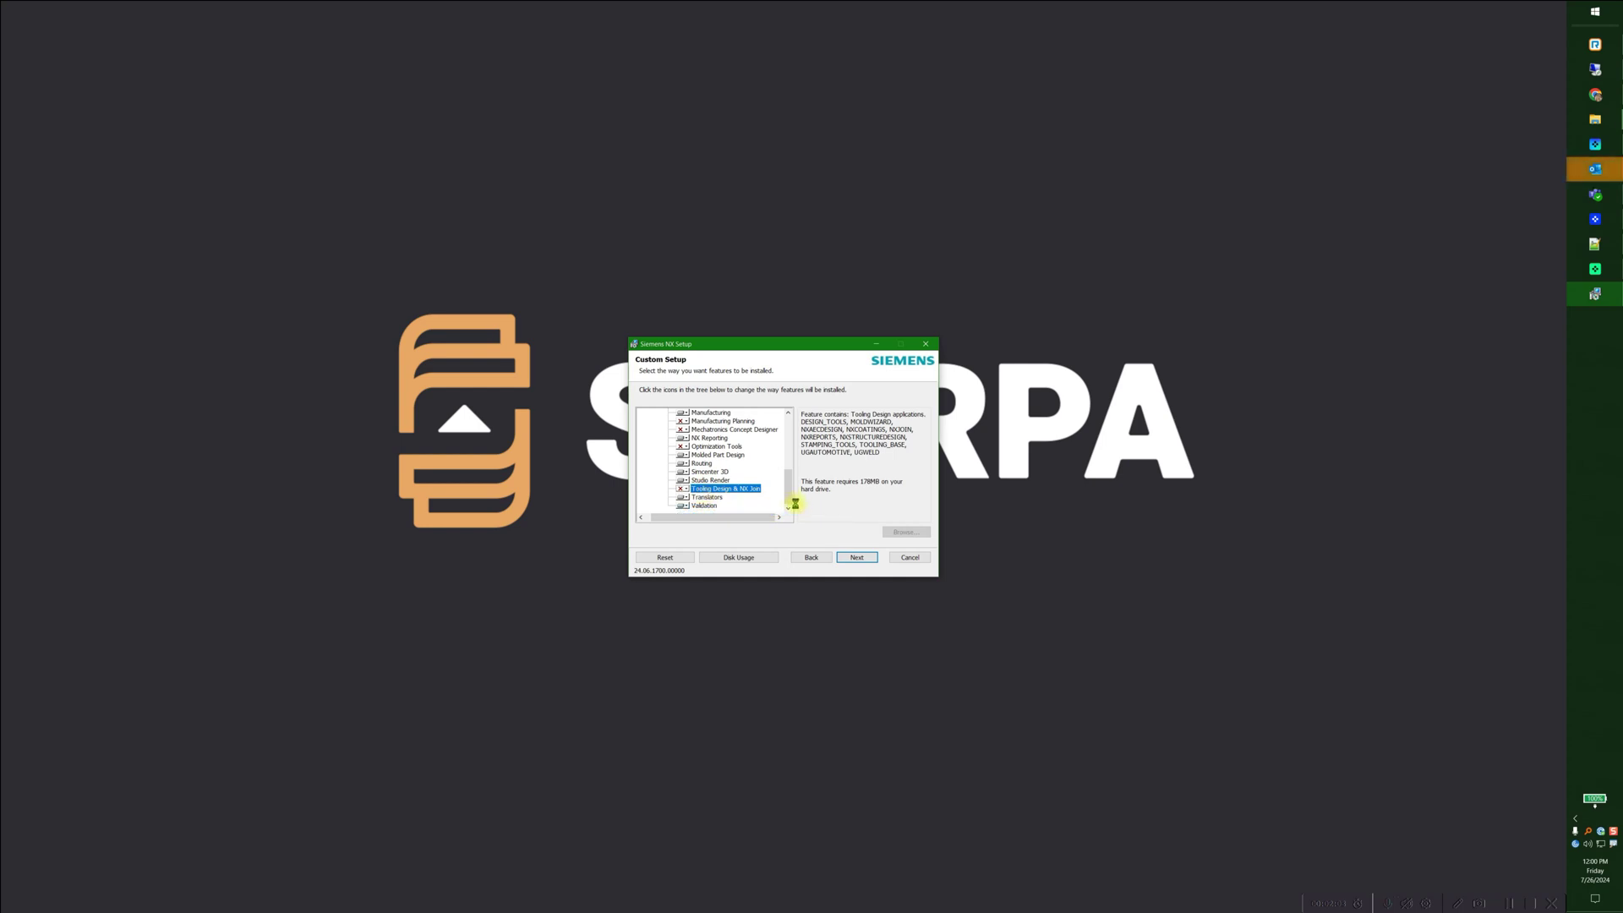
# Inspect NX Platform, Simcenter 3D Acoustics Solvers, Automated Testing Studio, Automotive and Composites, then continue to Licensing.
pyautogui.moveTo(788, 488); pyautogui.dragTo(731, 416)
pyautogui.click(677, 413)
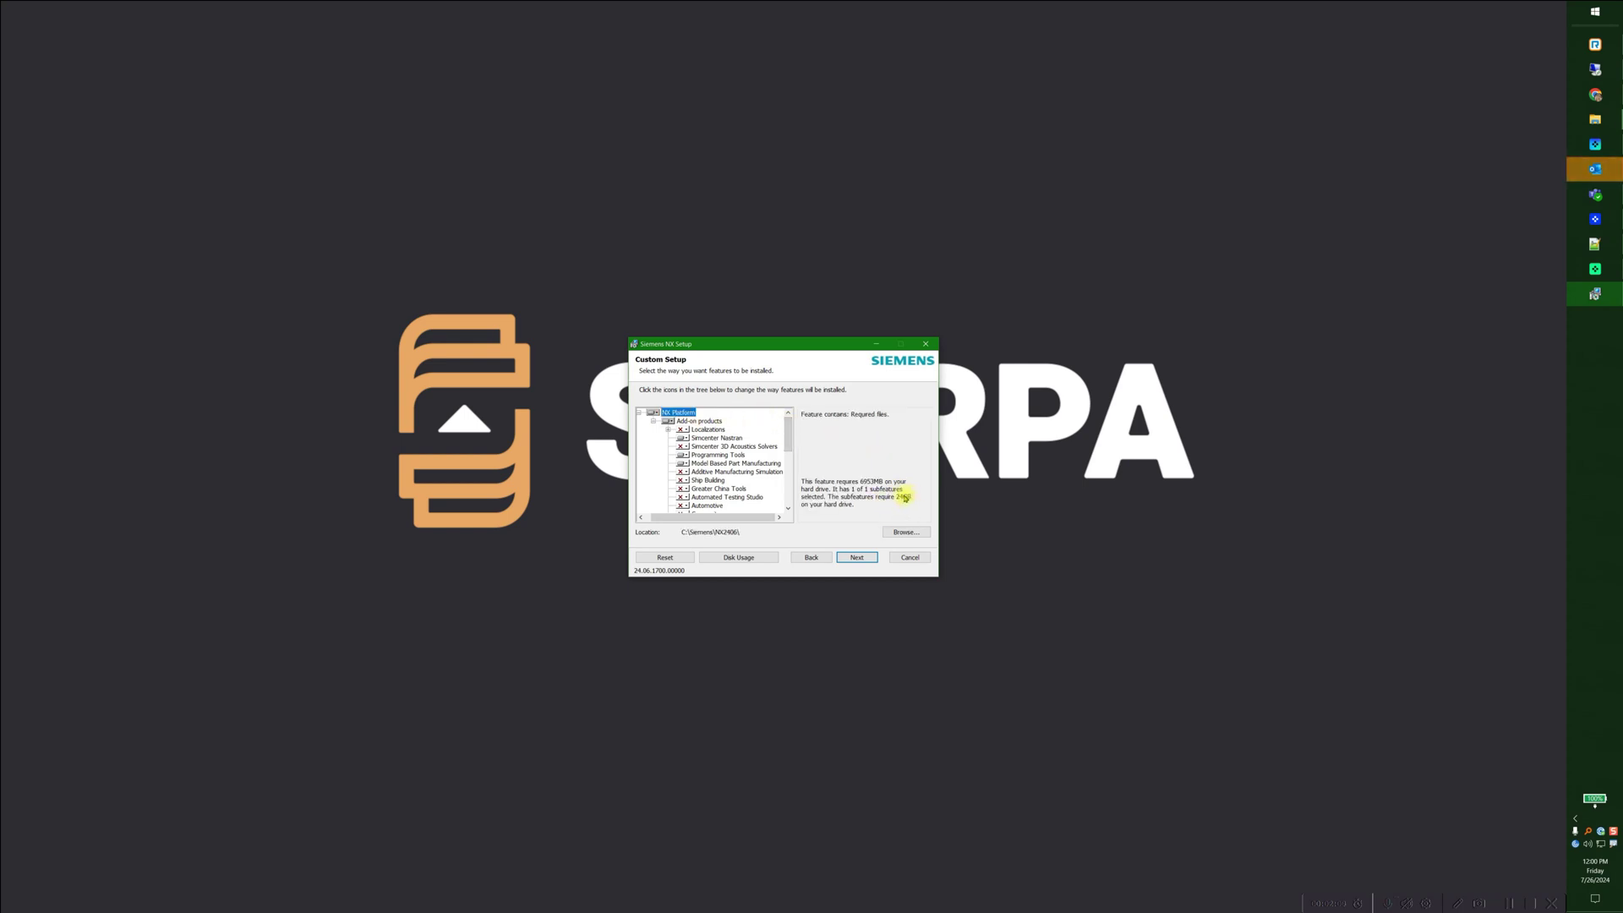
pyautogui.click(710, 446)
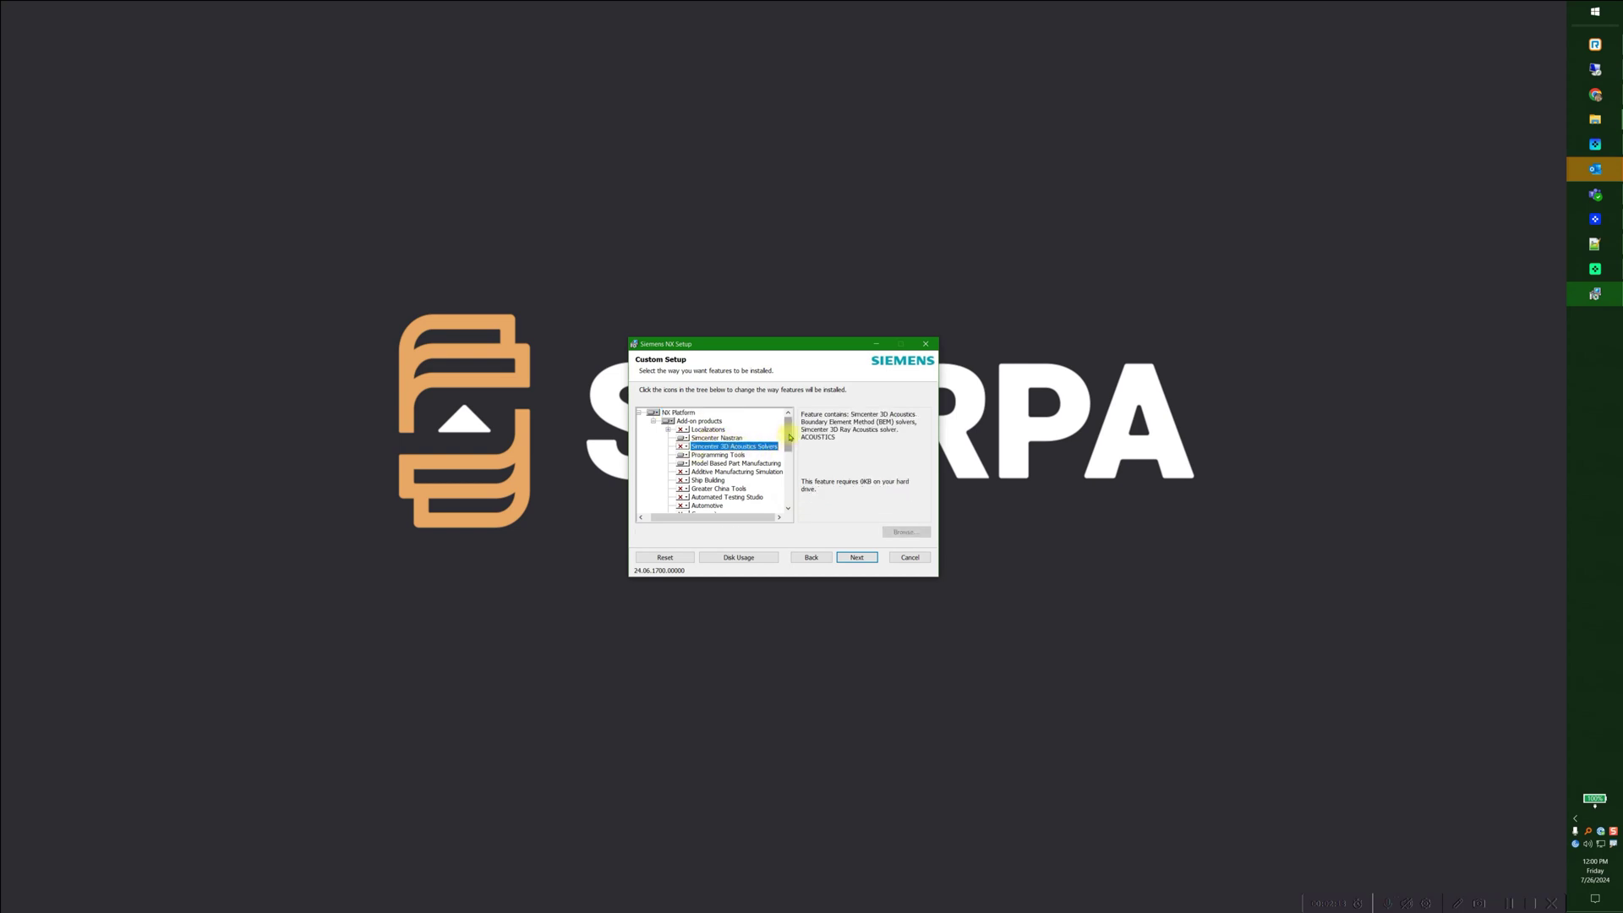
pyautogui.moveTo(787, 436); pyautogui.dragTo(789, 442)
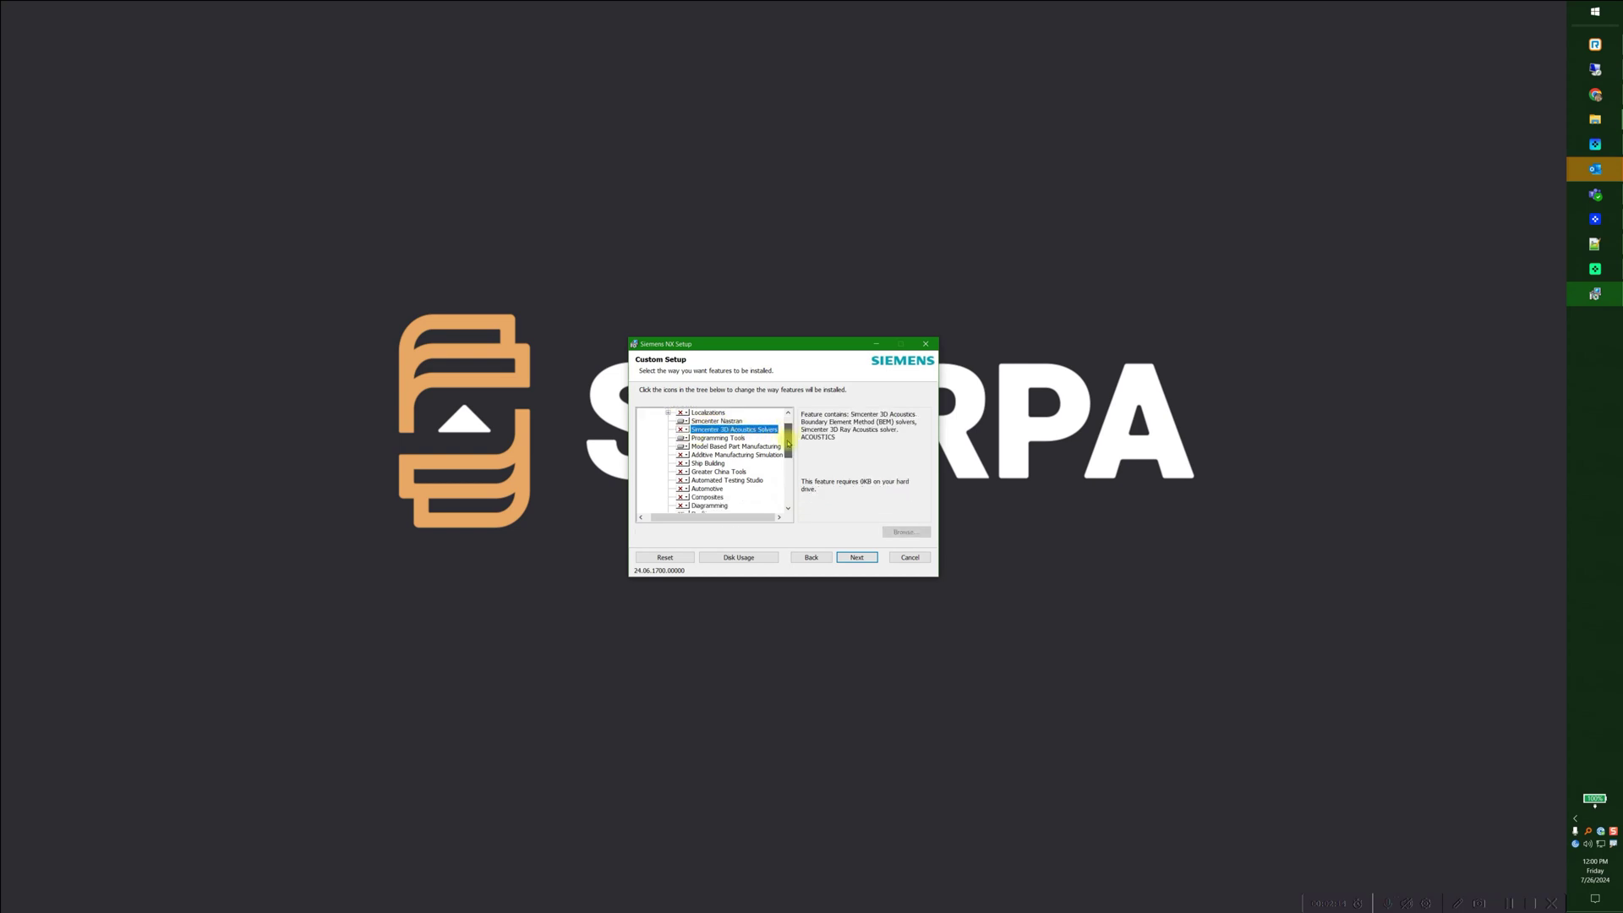
pyautogui.click(712, 481)
pyautogui.click(708, 489)
pyautogui.click(708, 496)
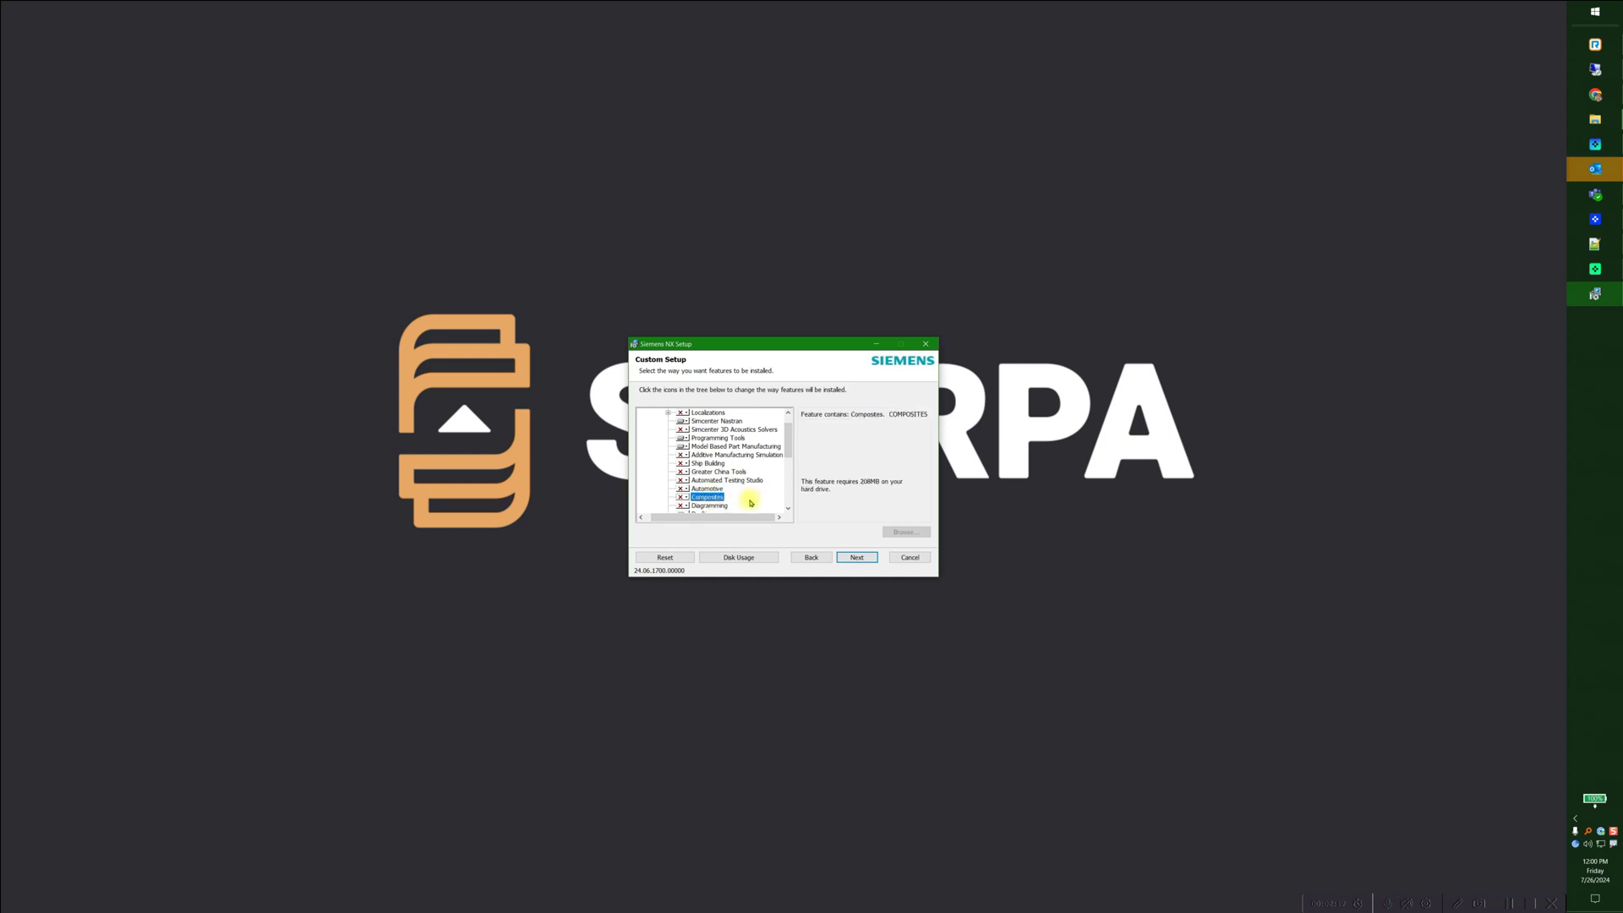
pyautogui.scroll(-2, 751, 502)
pyautogui.scroll(3, 769, 460)
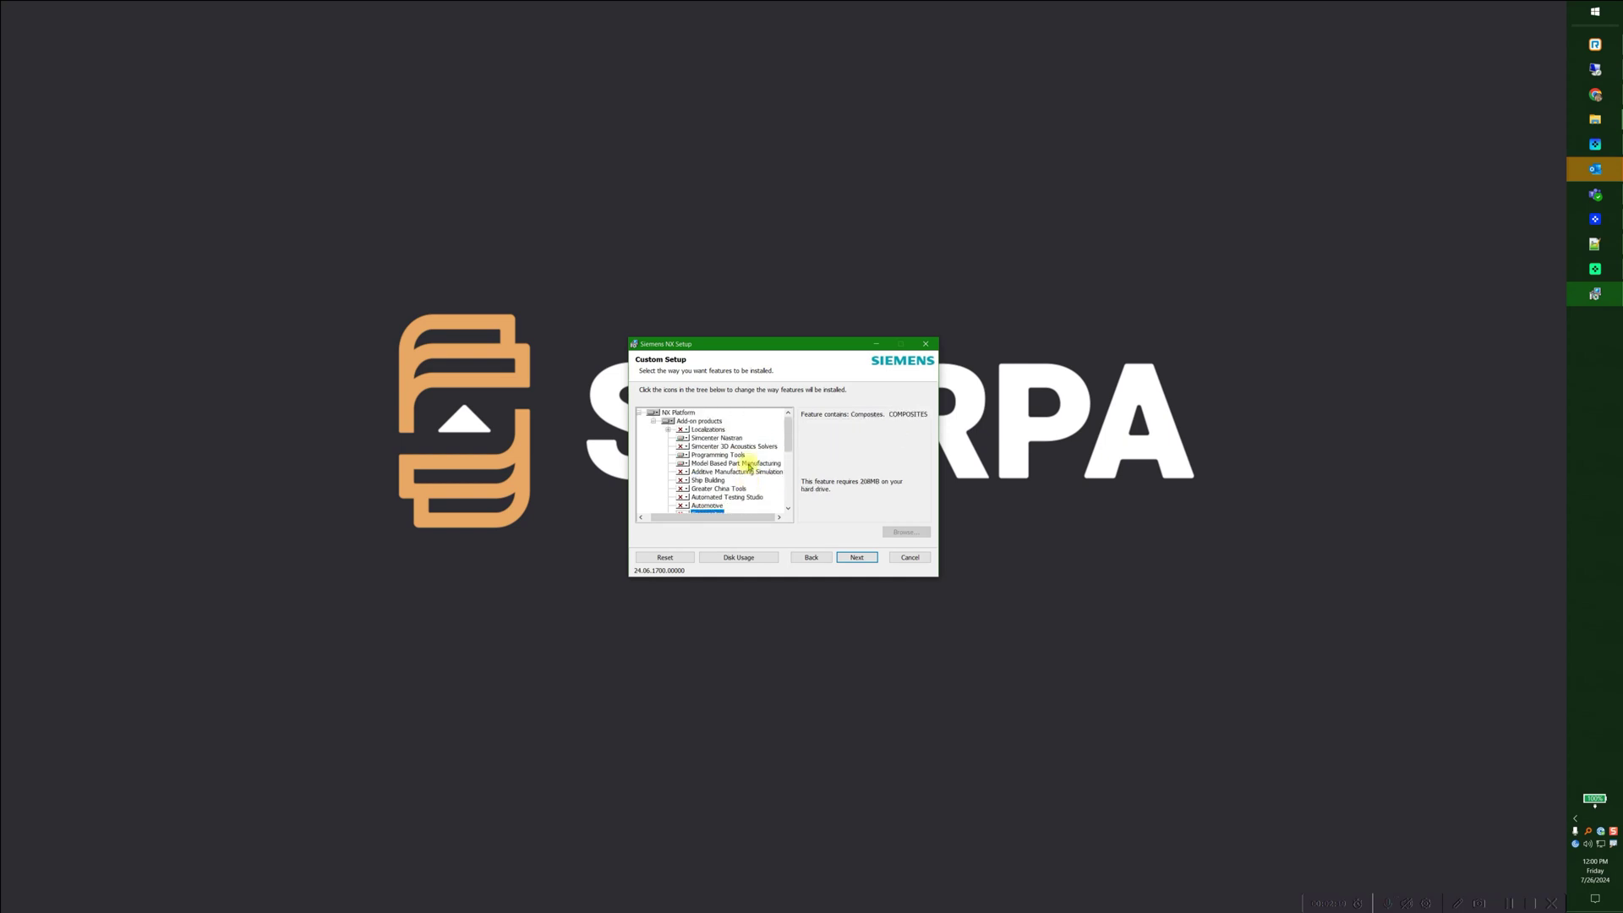
pyautogui.click(856, 559)
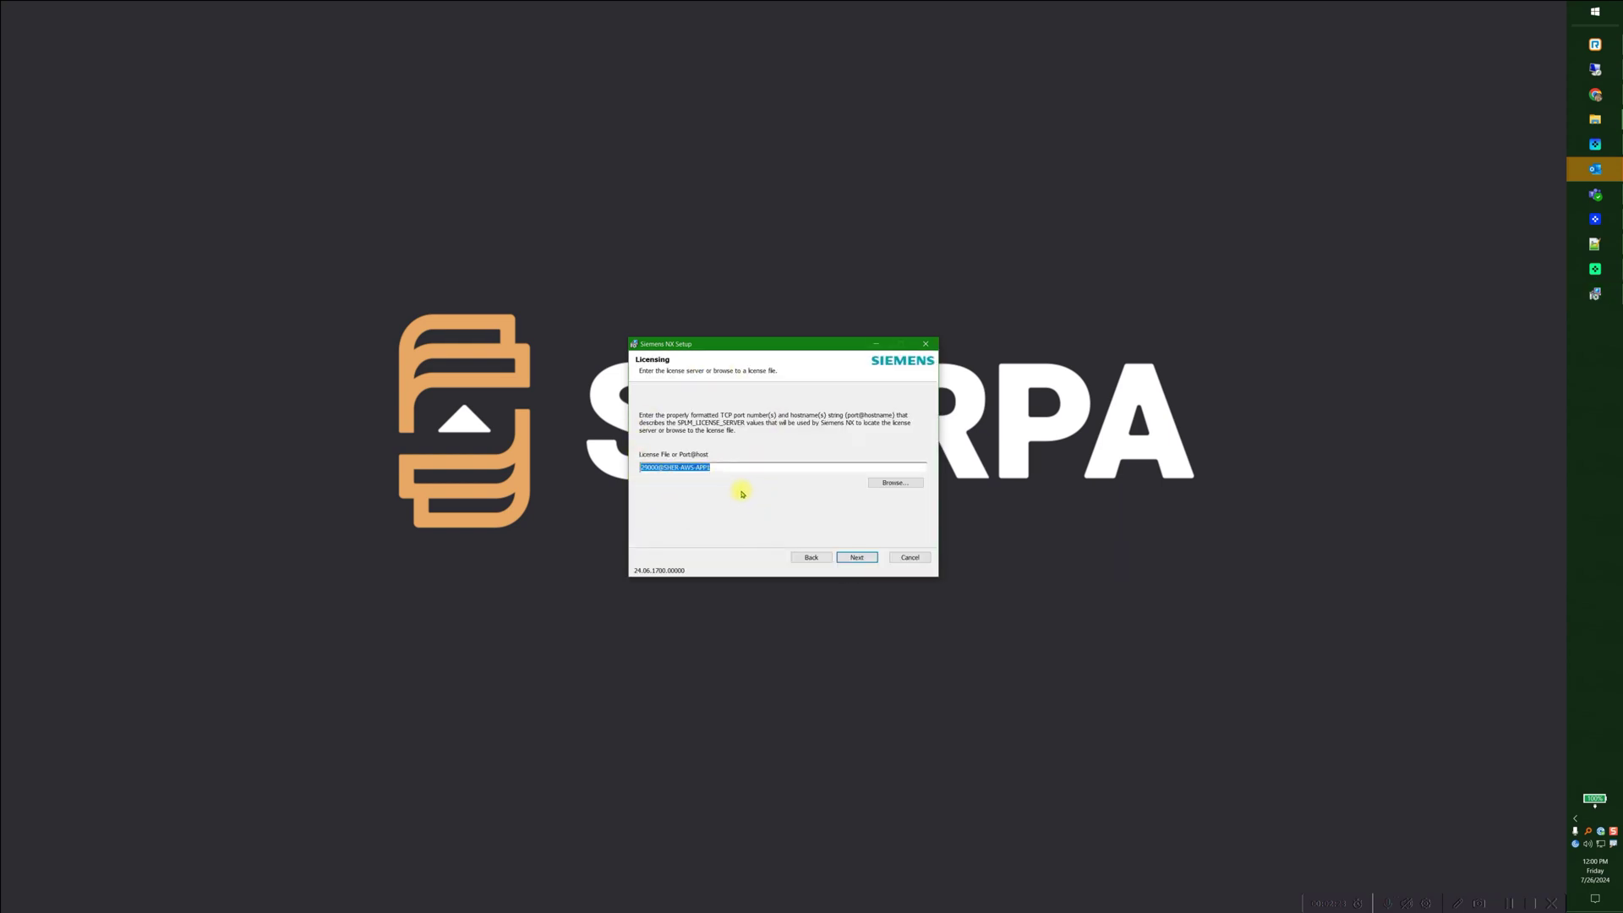
# On Software Configuration, keep English as the runtime language.
pyautogui.click(864, 559)
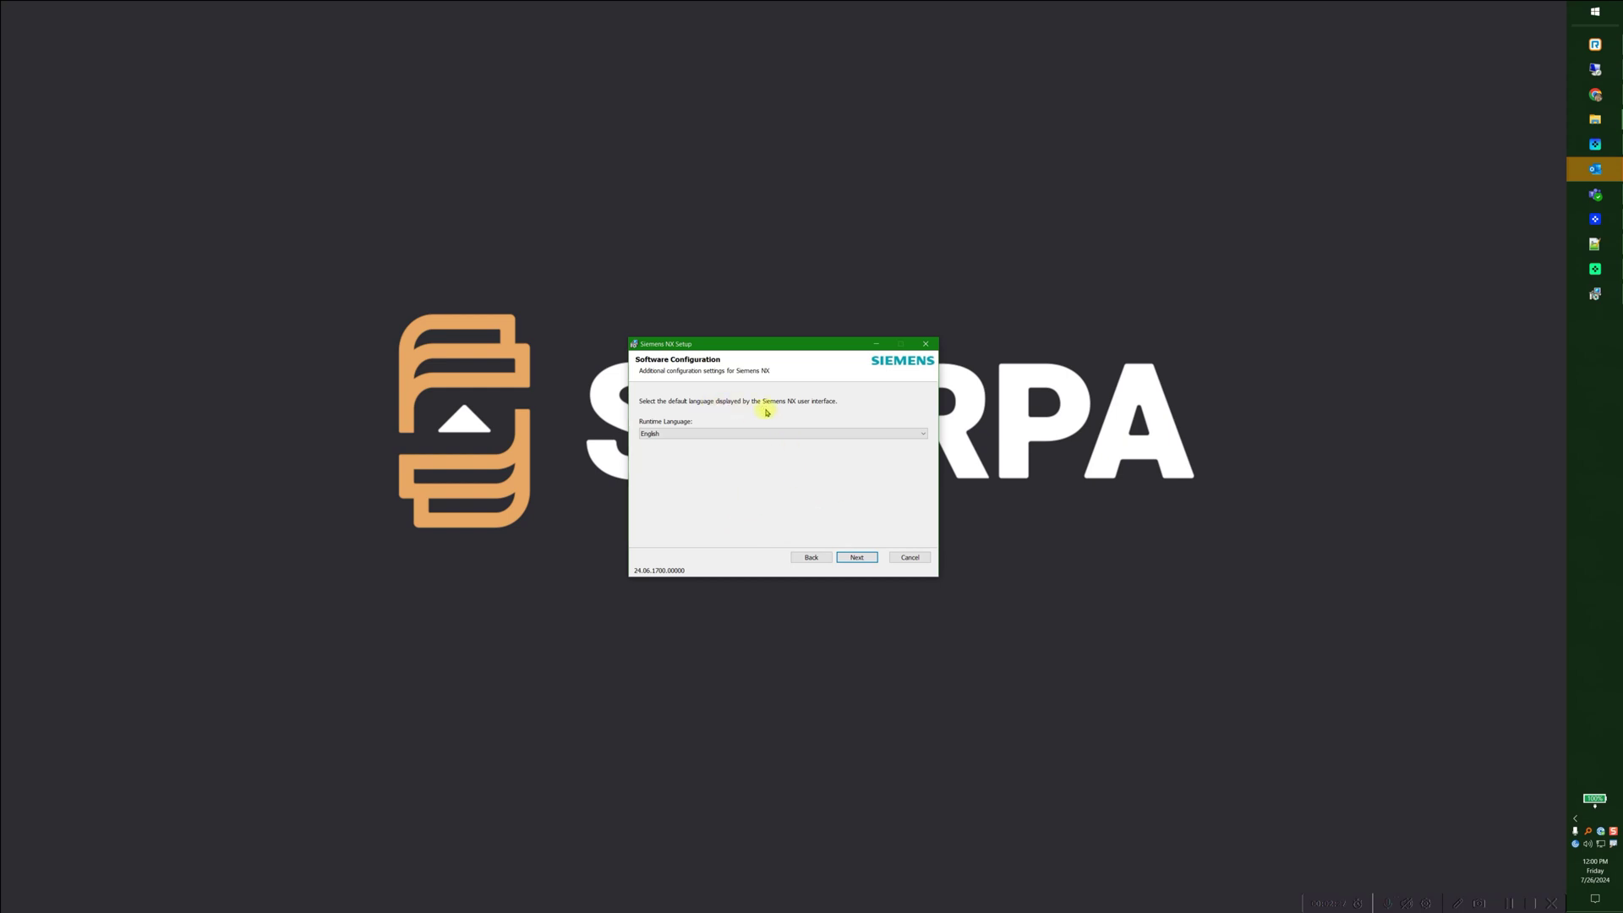
pyautogui.click(926, 437)
pyautogui.click(926, 437)
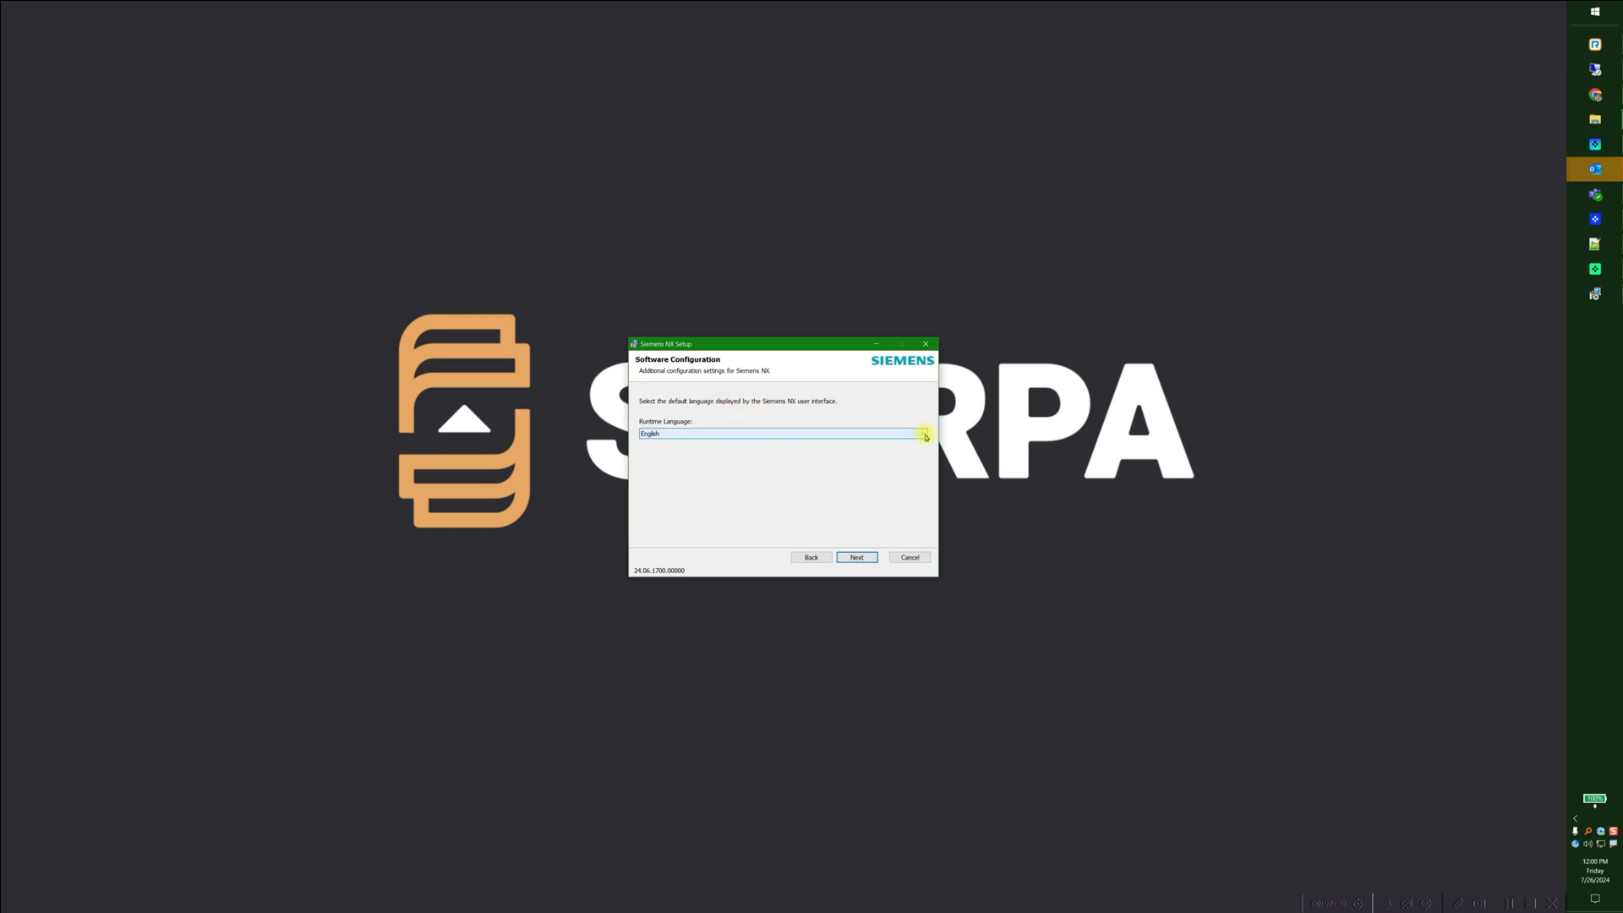
# Step back to feature selection, then forward through Licensing and Software Configuration to Ready to install.
pyautogui.click(812, 558)
pyautogui.click(810, 558)
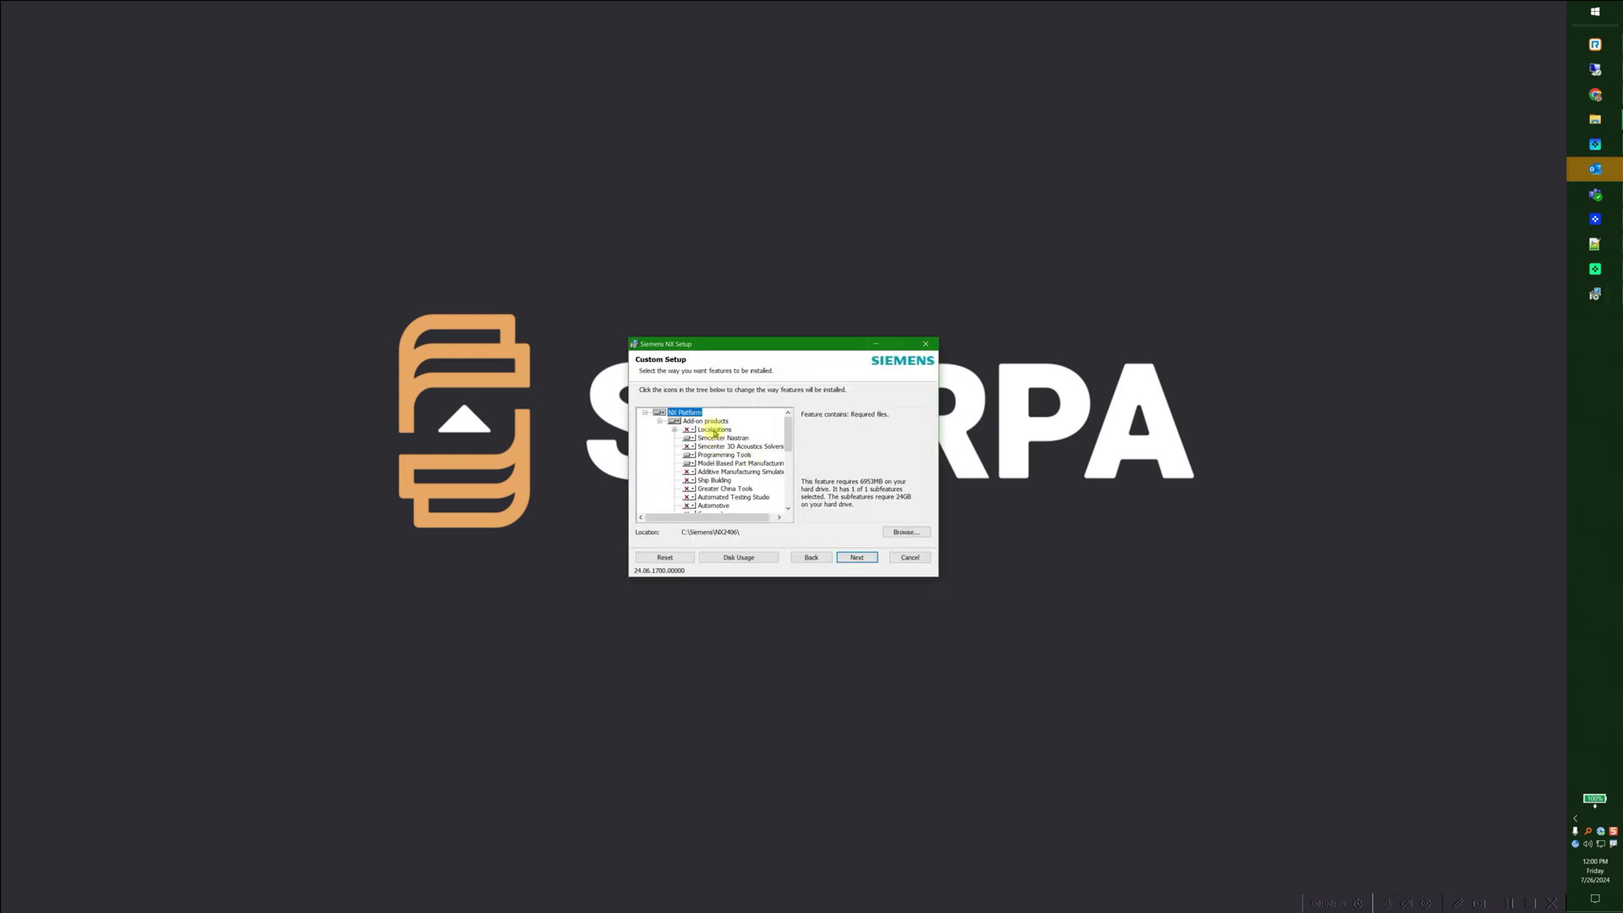
pyautogui.click(857, 557)
pyautogui.click(865, 560)
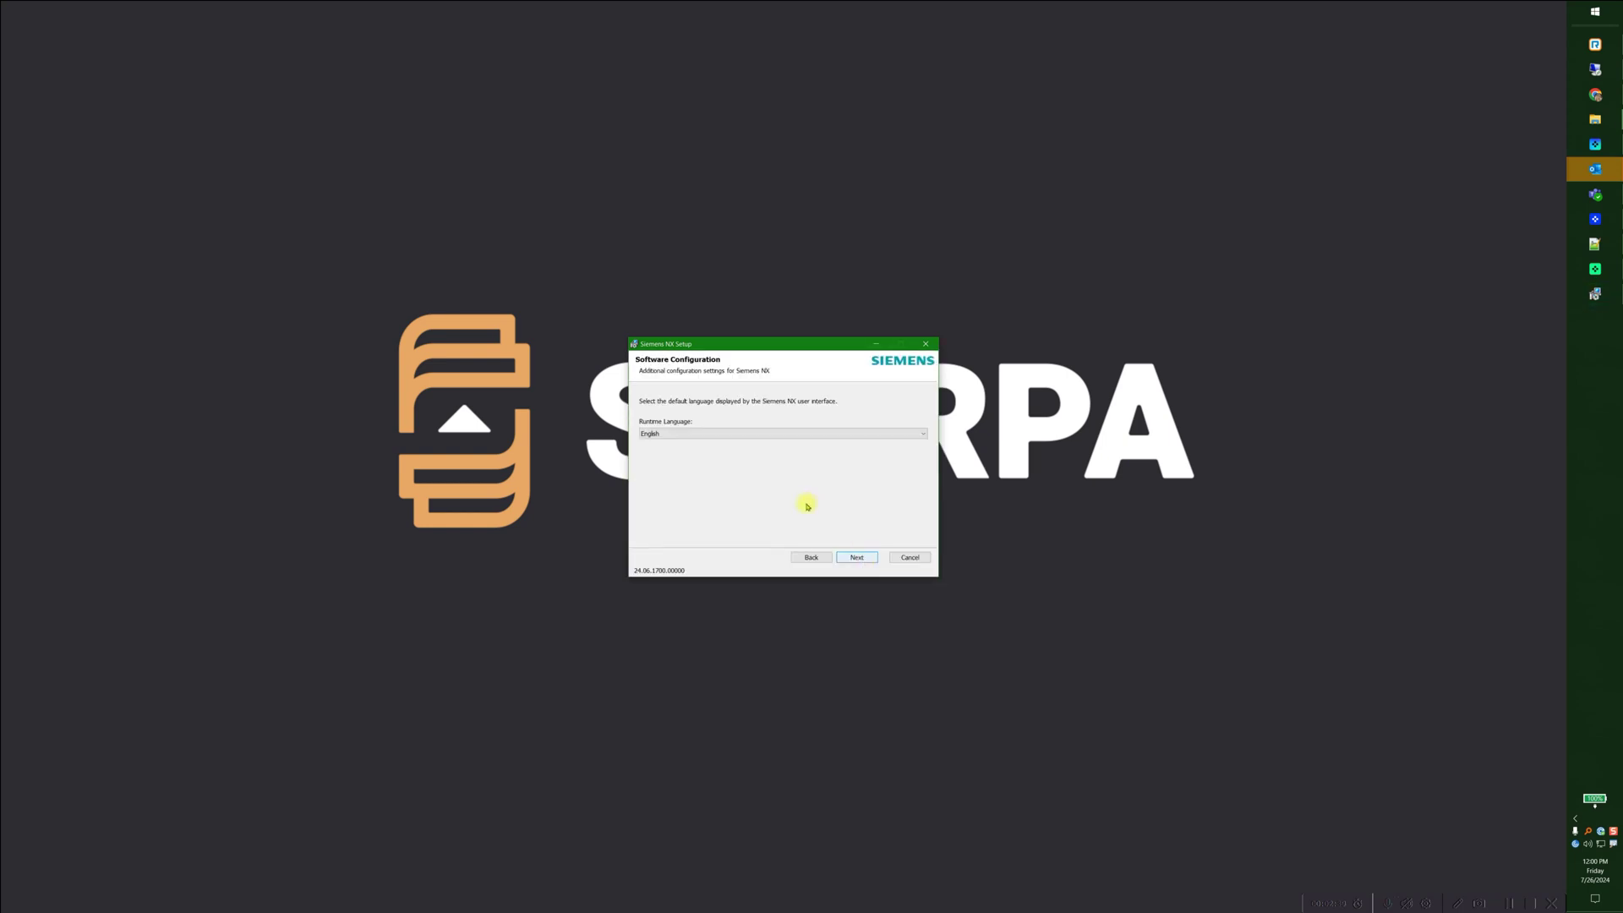
pyautogui.click(856, 556)
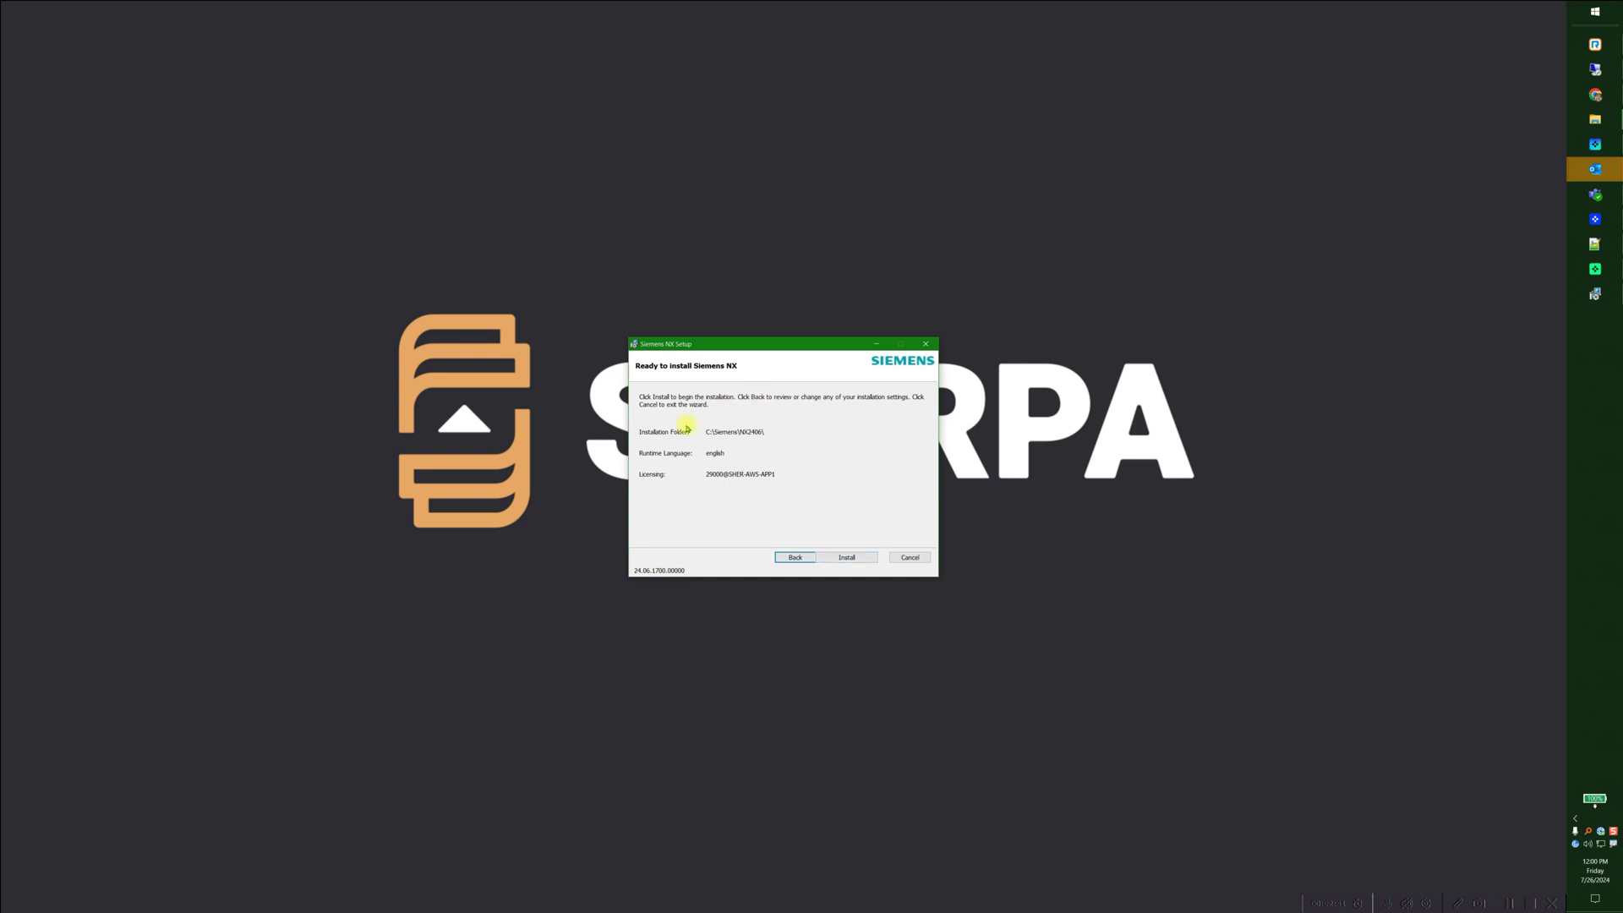
# Start installing Siemens NX 2406 into C:\Siemens\NX2406\ from the Ready to install page.
pyautogui.click(857, 558)
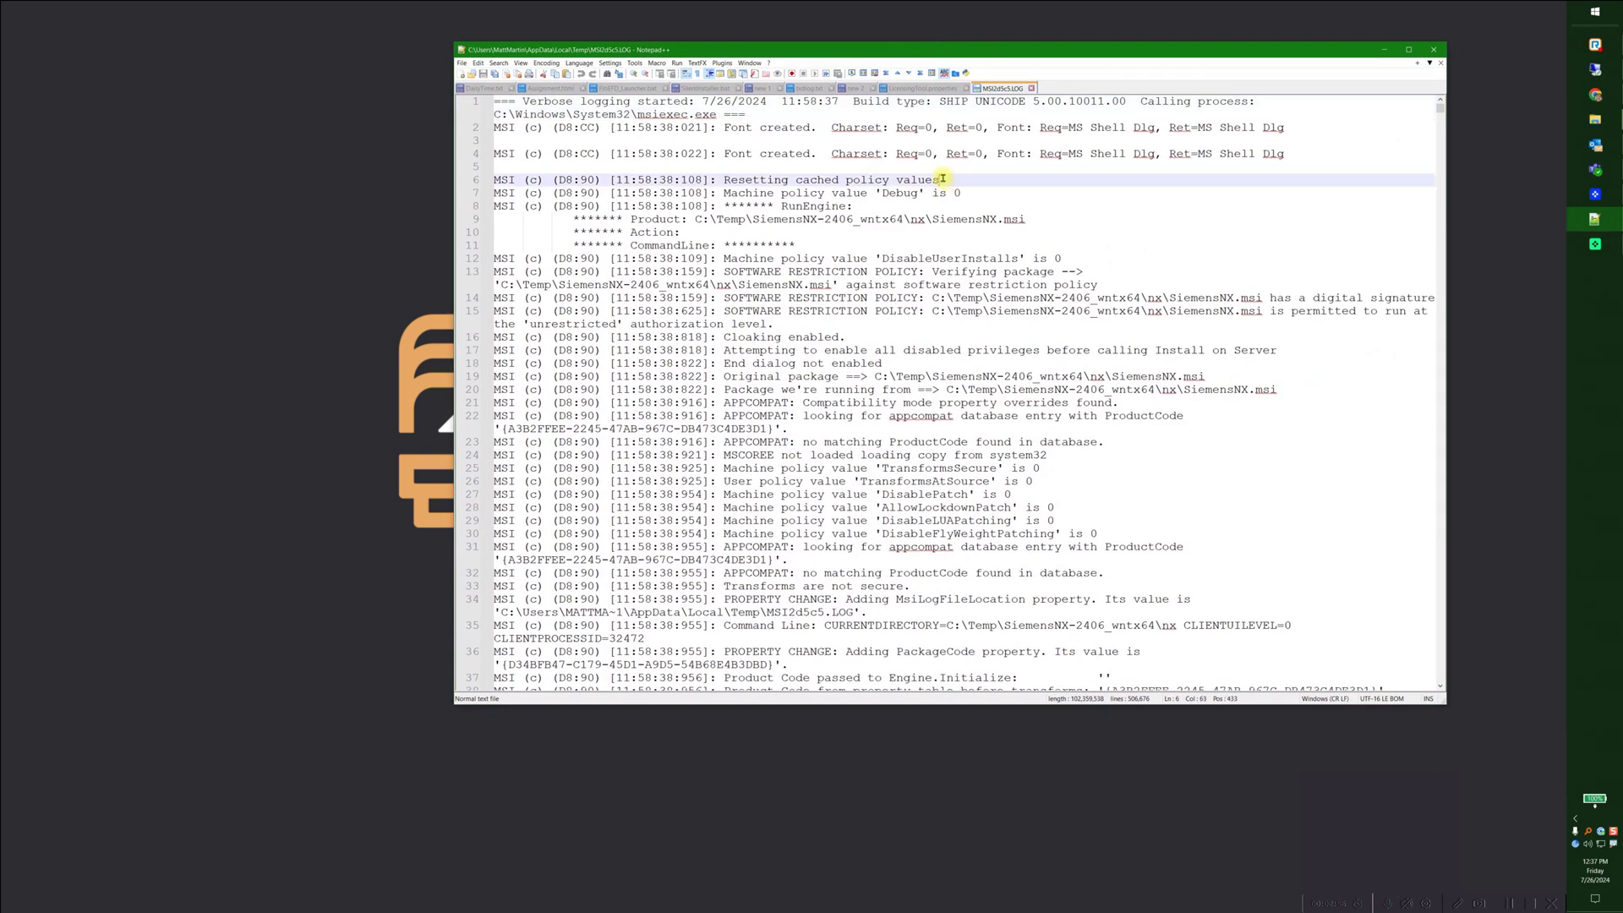
# Jump to the final line of the MSI install log, around line 506676.
pyautogui.hotkey('ctrl', 'End')
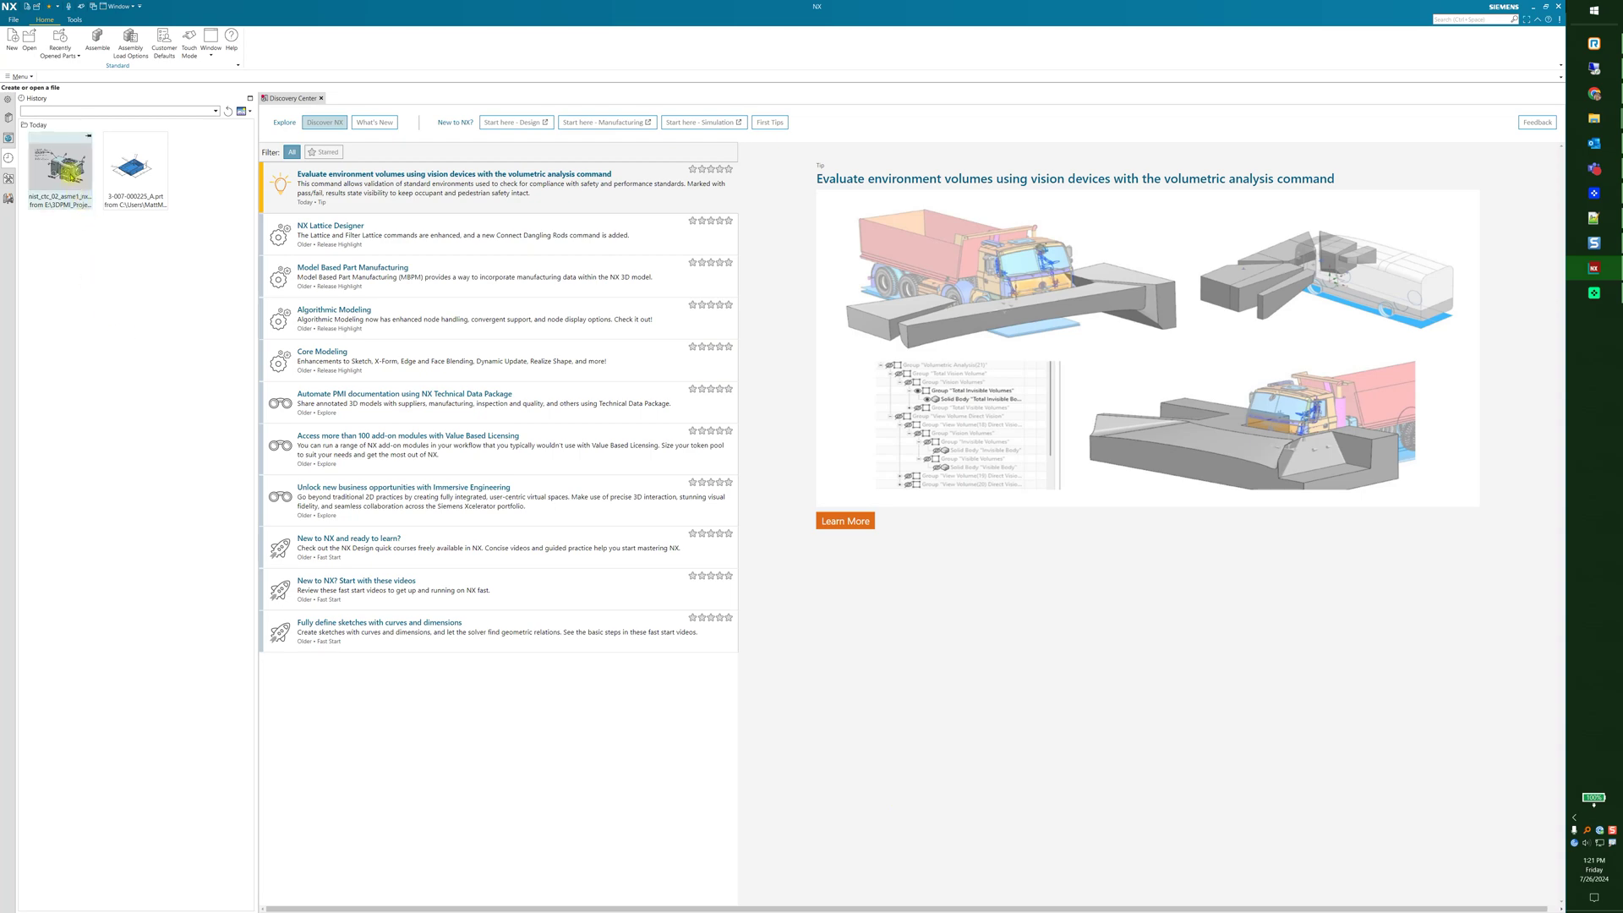
# Open the nist_ctc_02_asme1 part from History, then review and confirm the licence bundles via Select Bundles.
pyautogui.doubleClick(60, 166)
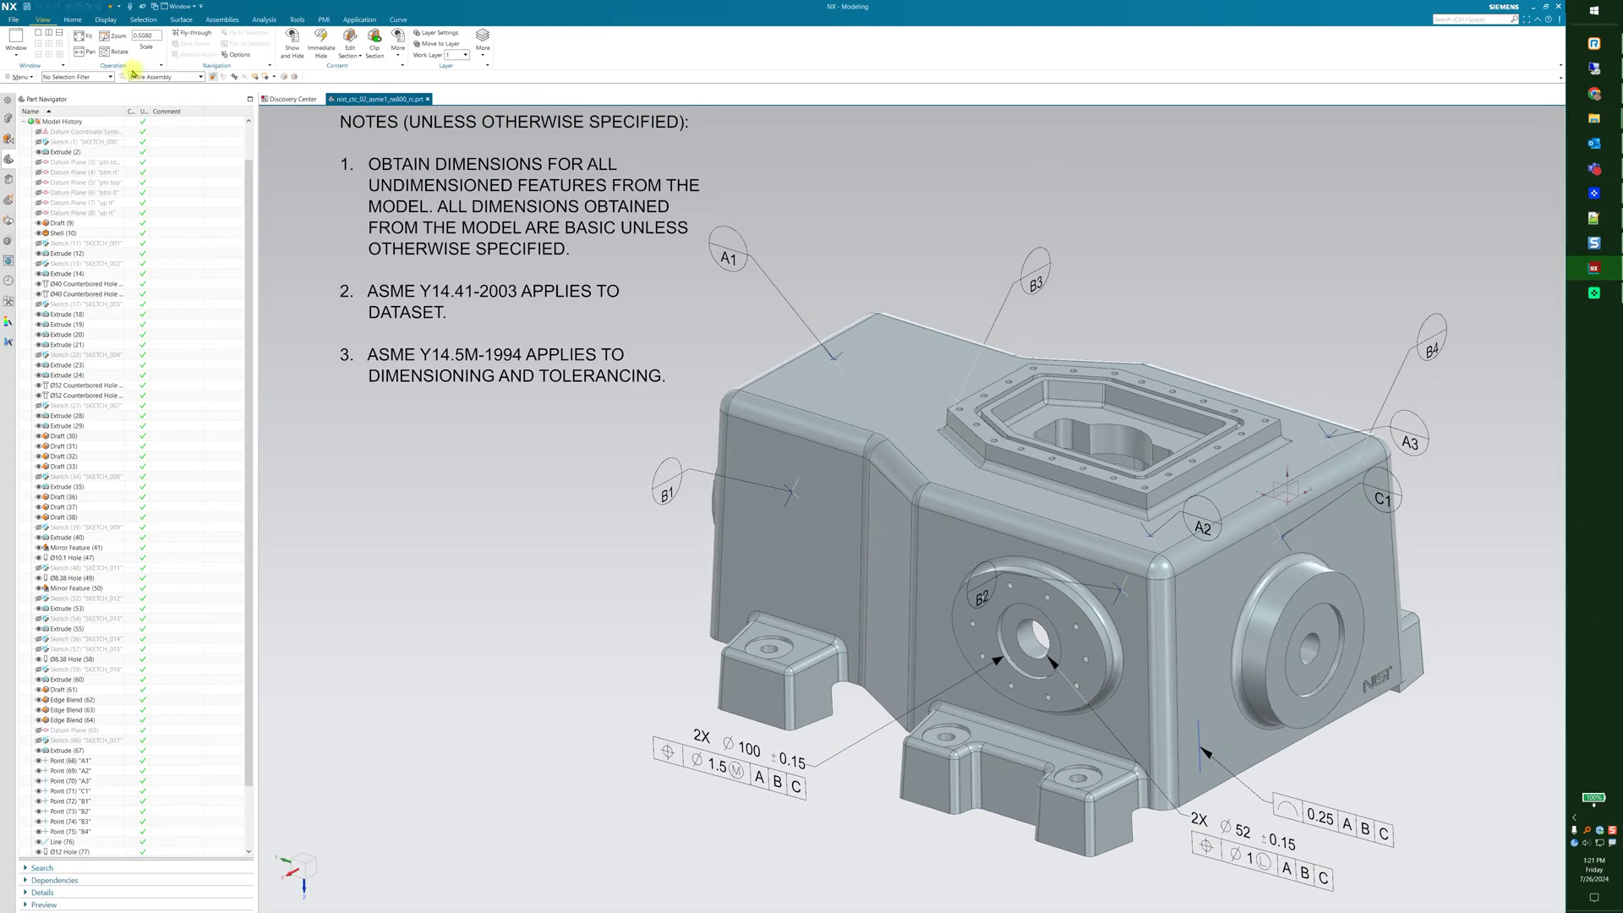
pyautogui.click(13, 19)
pyautogui.moveTo(25, 170)
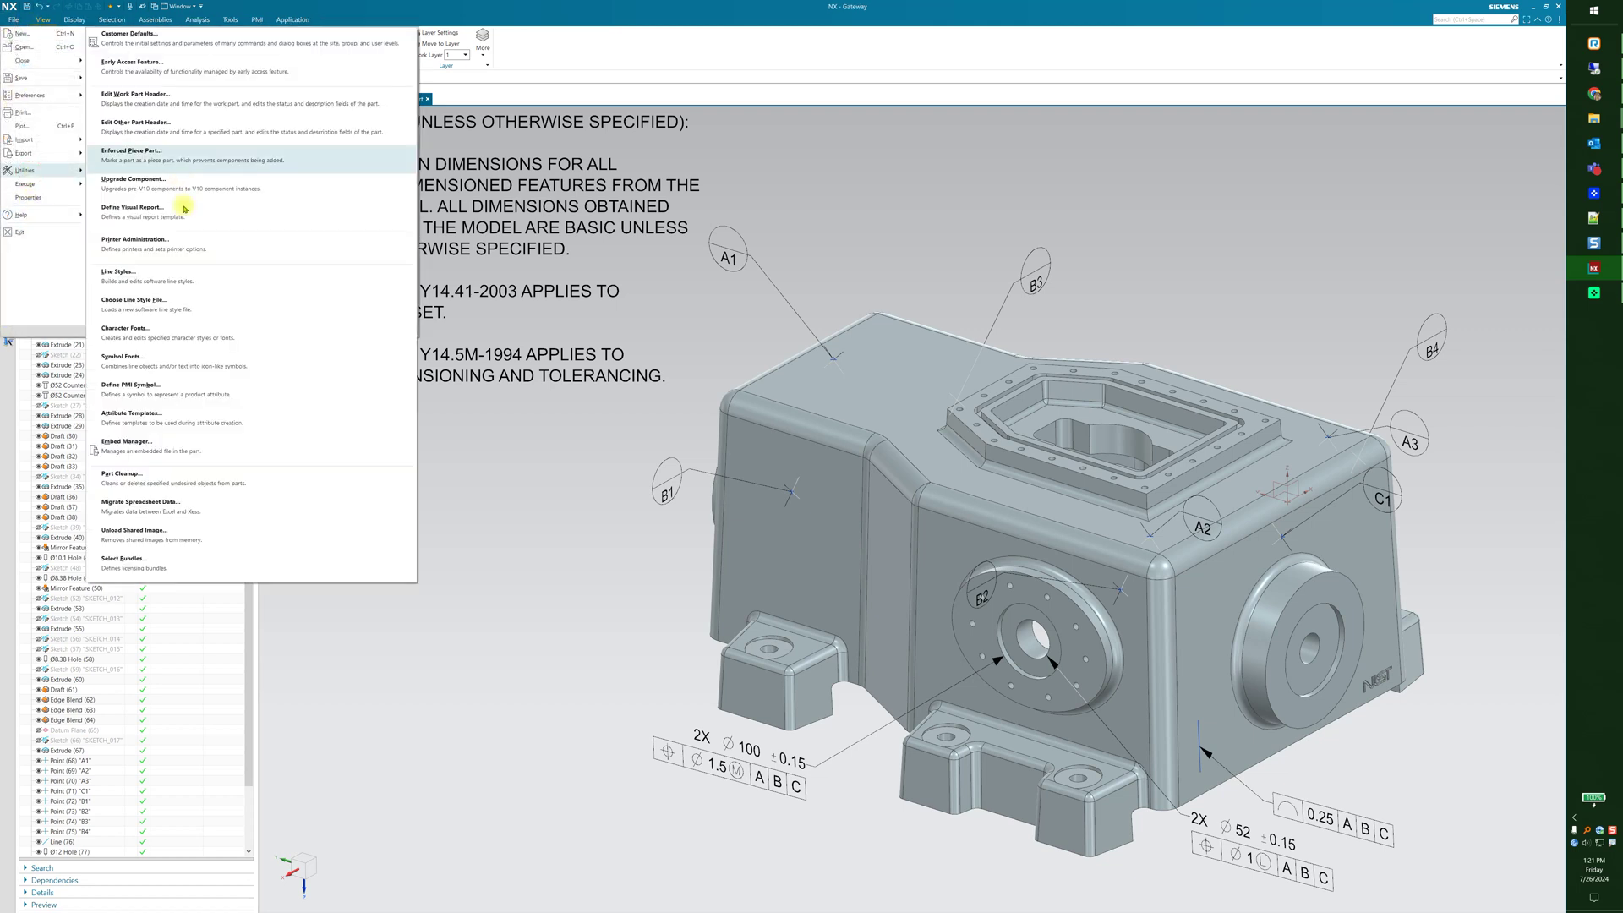
pyautogui.click(135, 561)
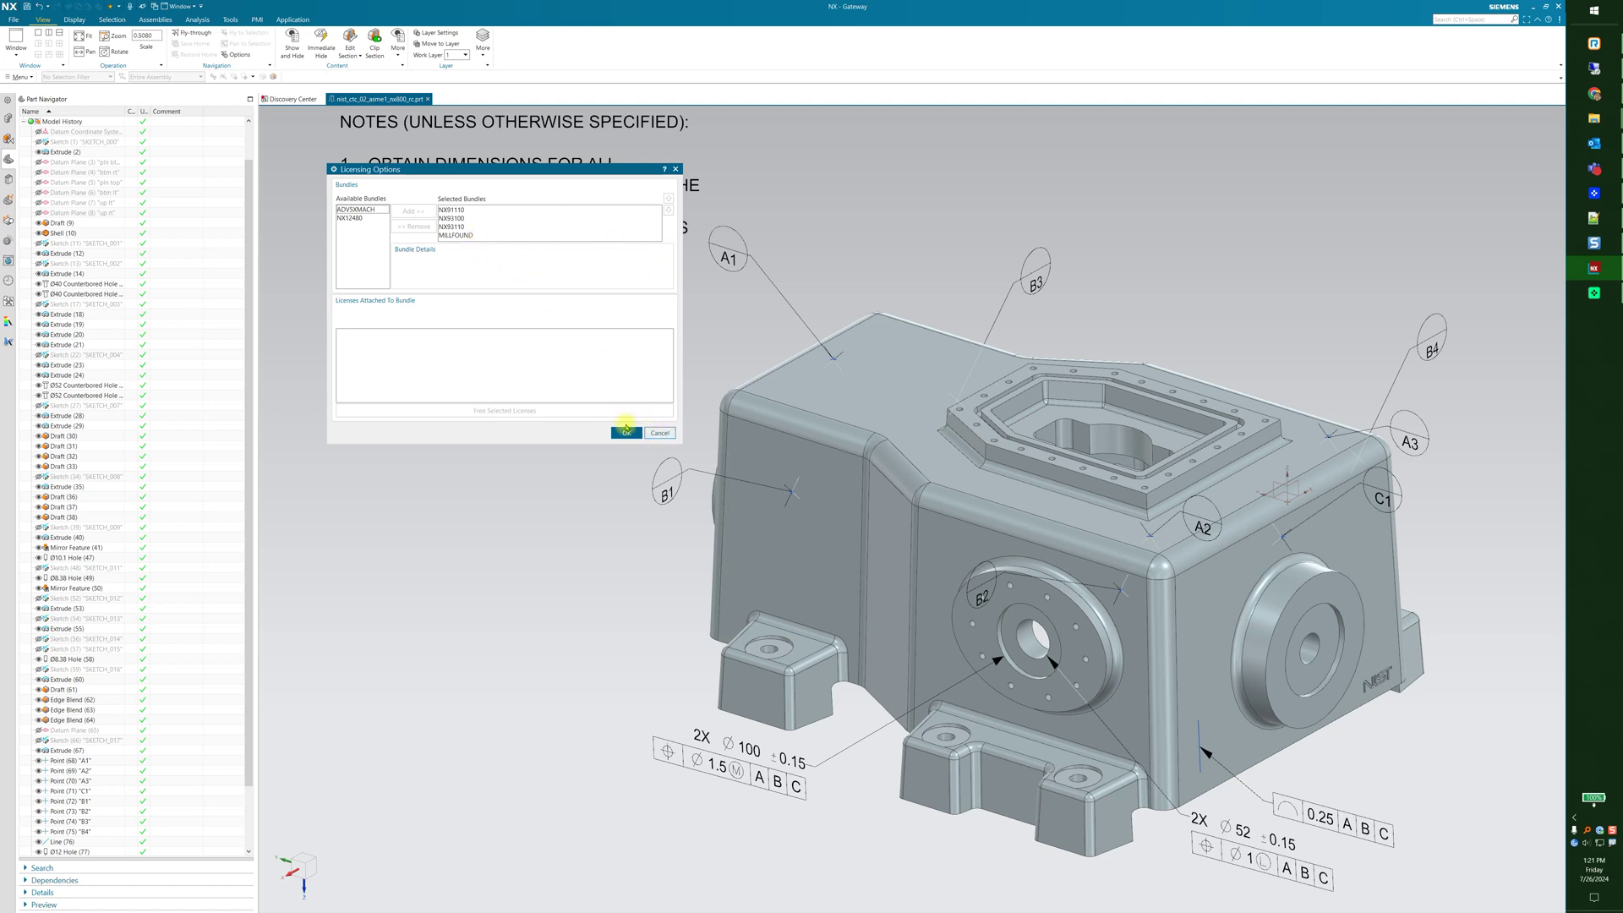
pyautogui.click(625, 432)
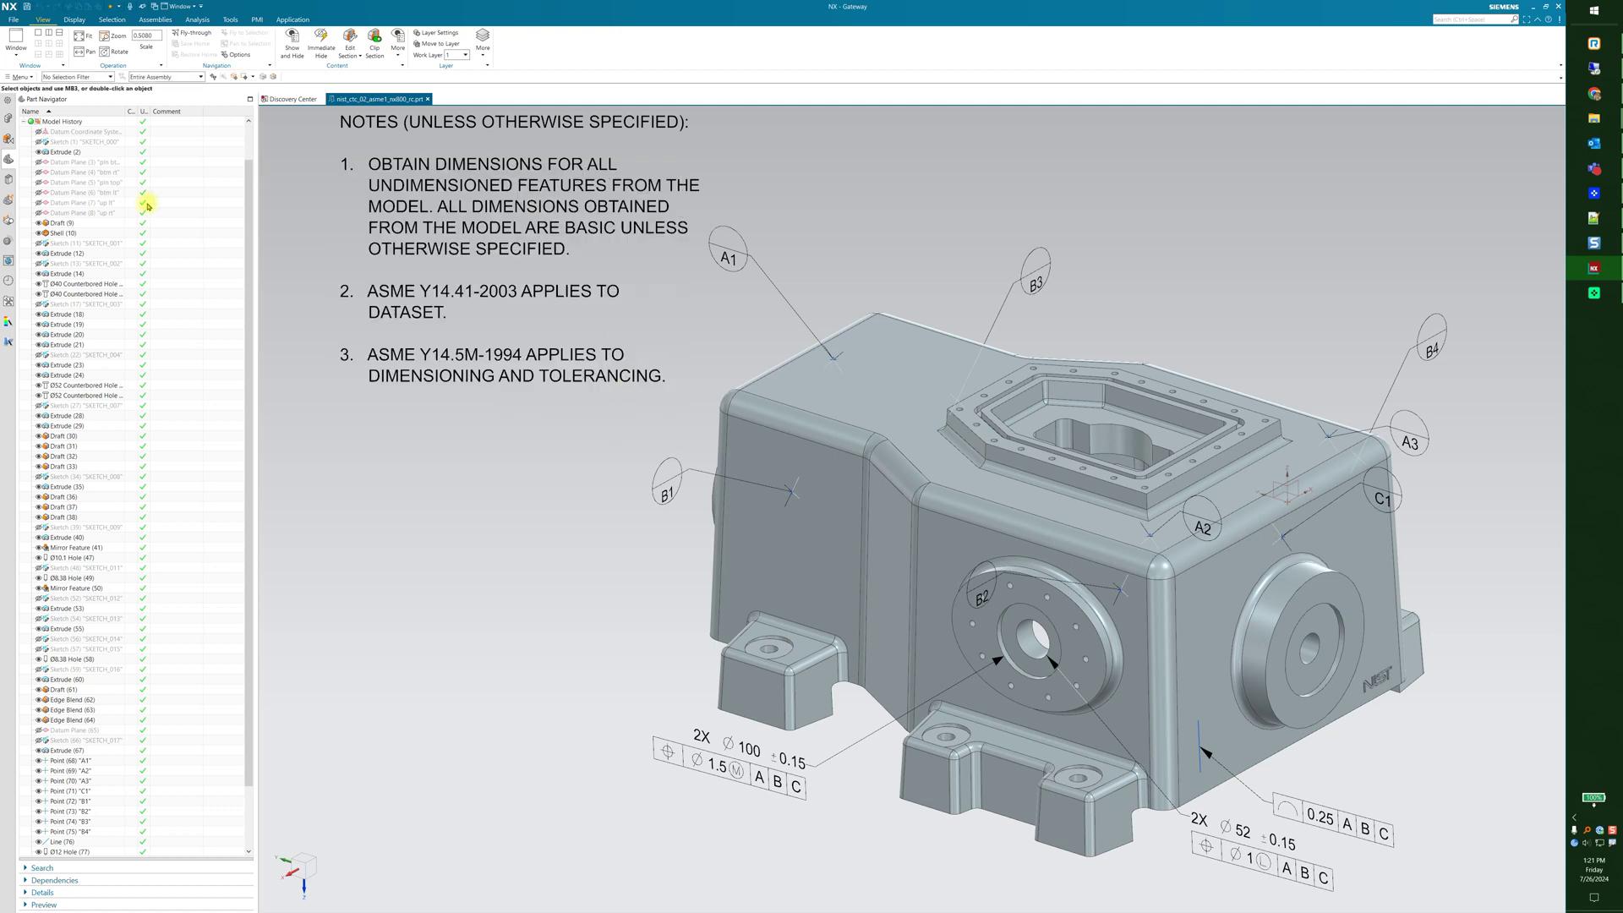